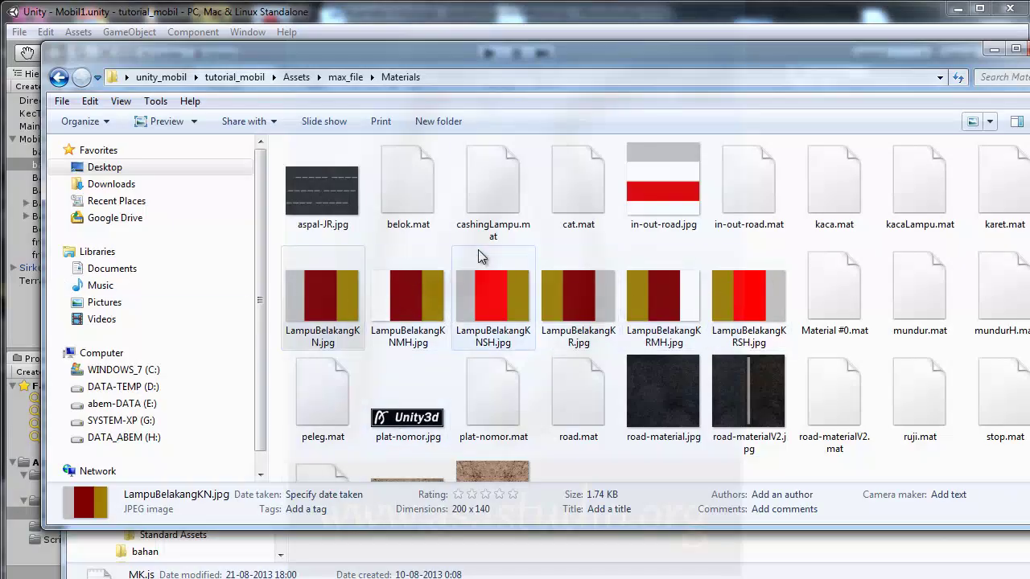
Leave Windows Explorer and bring the Unity editor back to the front.
{"action": "left_click", "coordinate": [416, 14]}
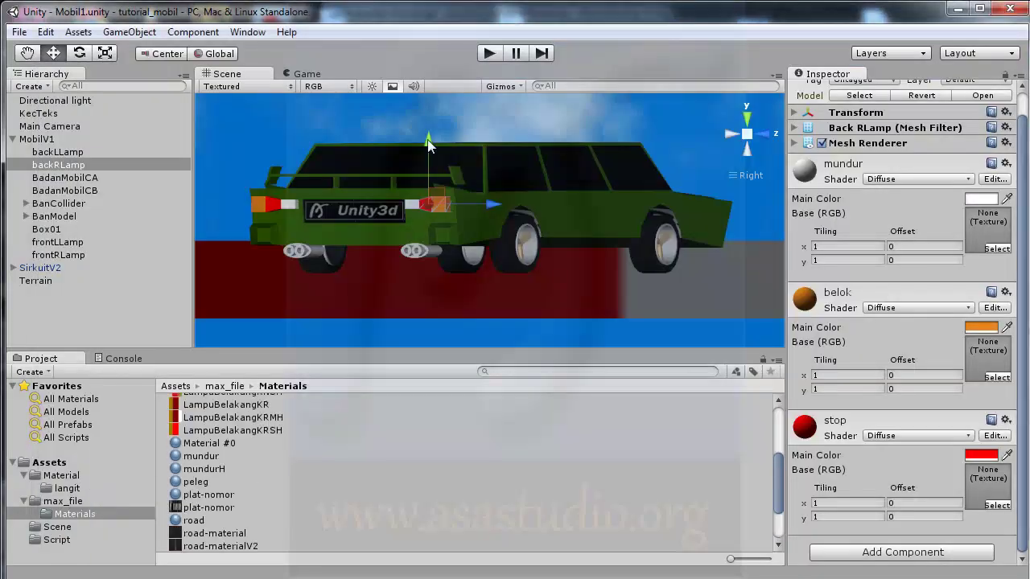
Select backLLamp and show the Parallax Specular stopH material in the Inspector.
{"action": "left_click", "coordinate": [46, 153]}
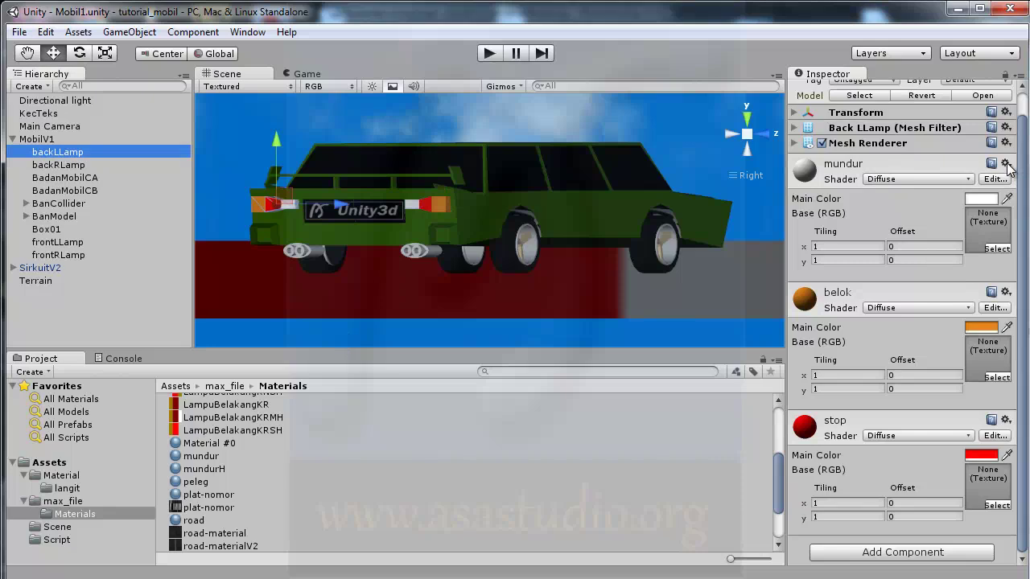
{"action": "left_click_drag", "start_coordinate": [778, 478], "coordinate": [780, 506]}
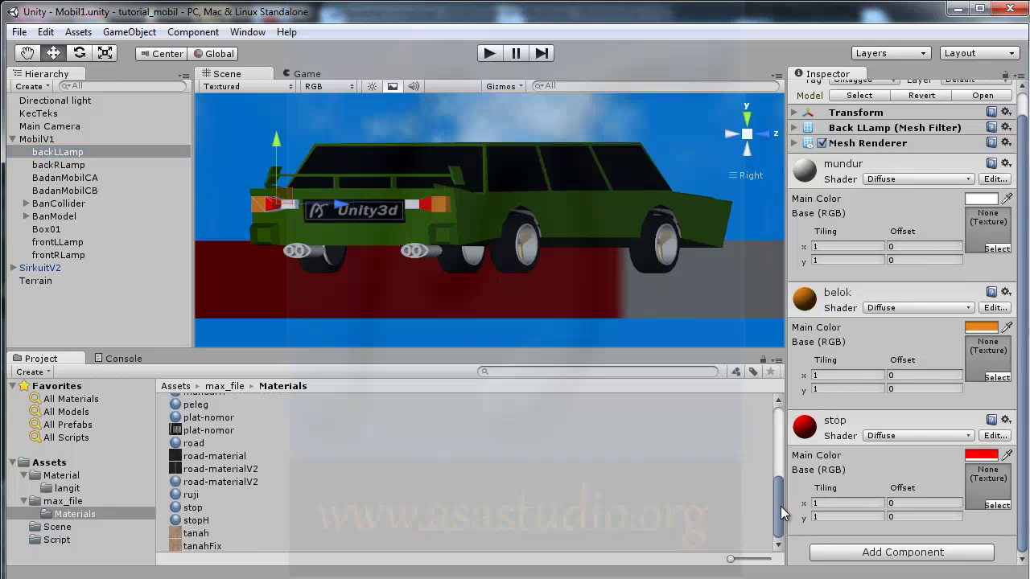
{"action": "left_click", "coordinate": [196, 523]}
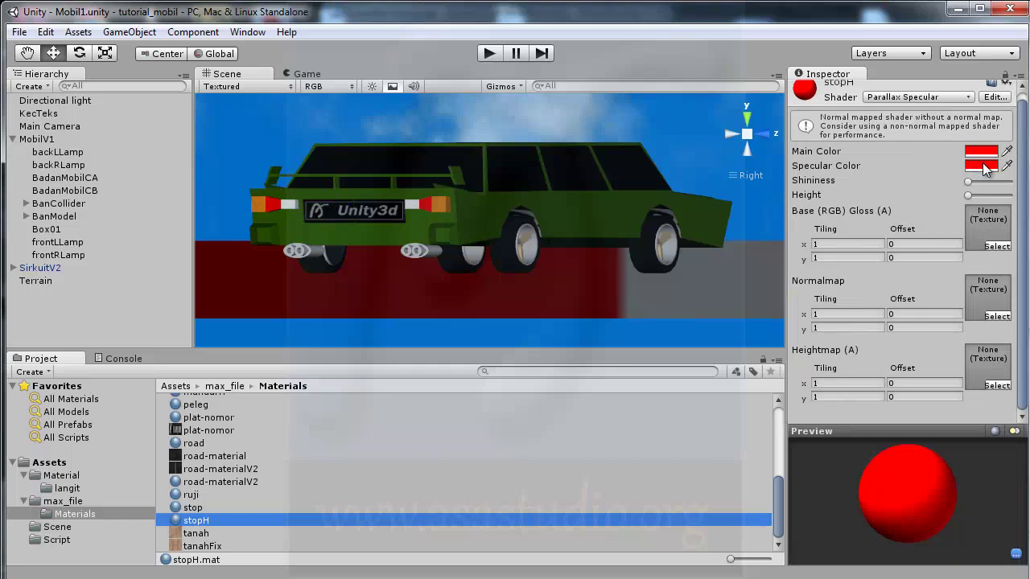
Switch stopH's shader to Diffuse, keeping its red colour and an empty base texture.
{"action": "left_click", "coordinate": [934, 98]}
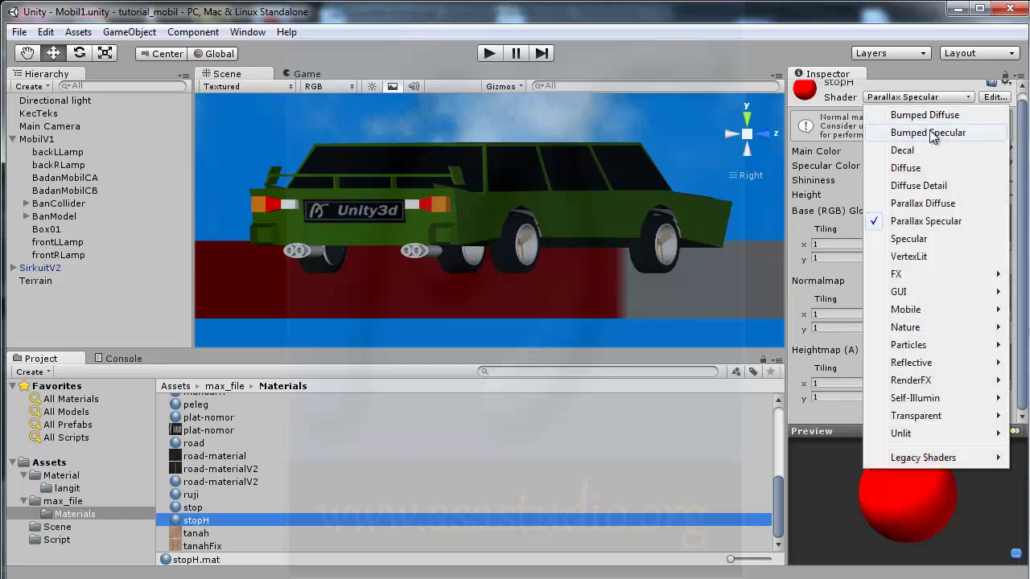
{"action": "left_click", "coordinate": [923, 165]}
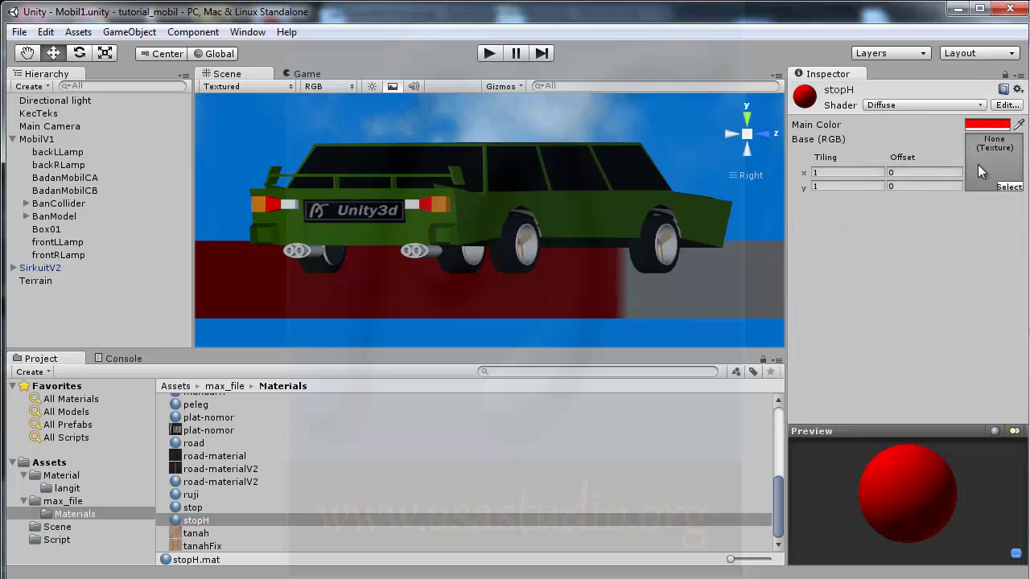
{"action": "left_click", "coordinate": [1011, 187]}
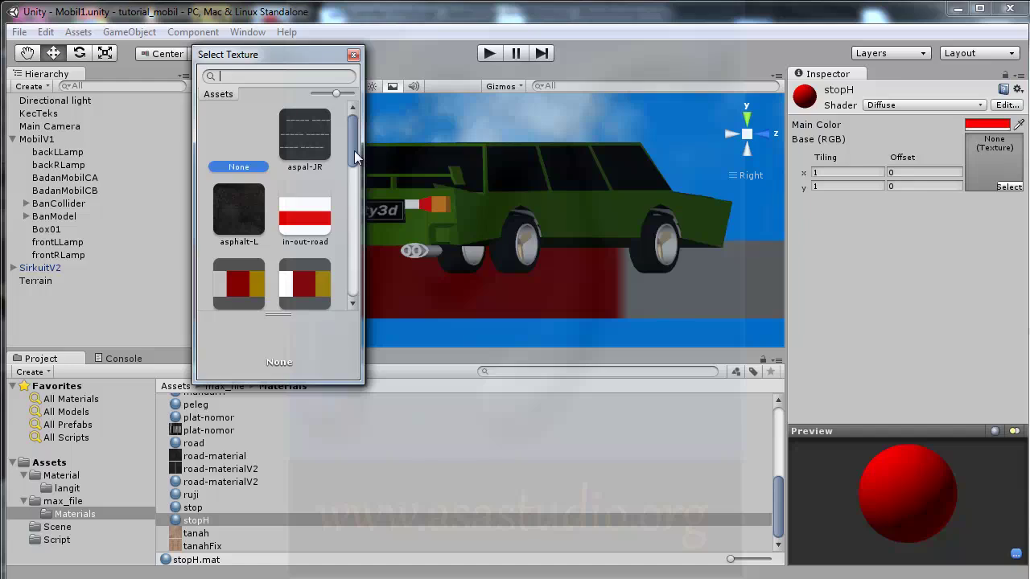
{"action": "left_click", "coordinate": [354, 54]}
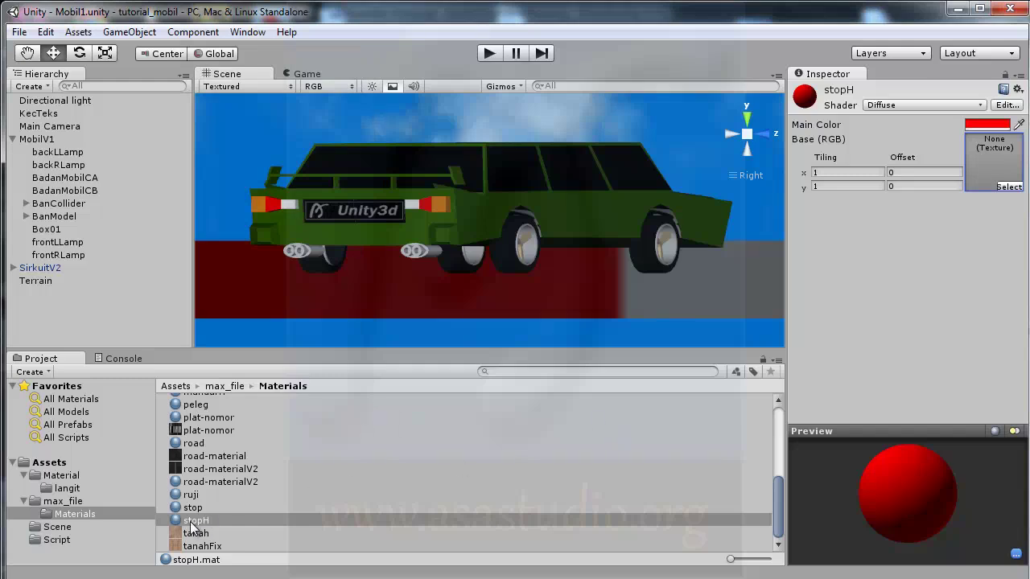
{"action": "left_click_drag", "start_coordinate": [777, 501], "coordinate": [784, 428]}
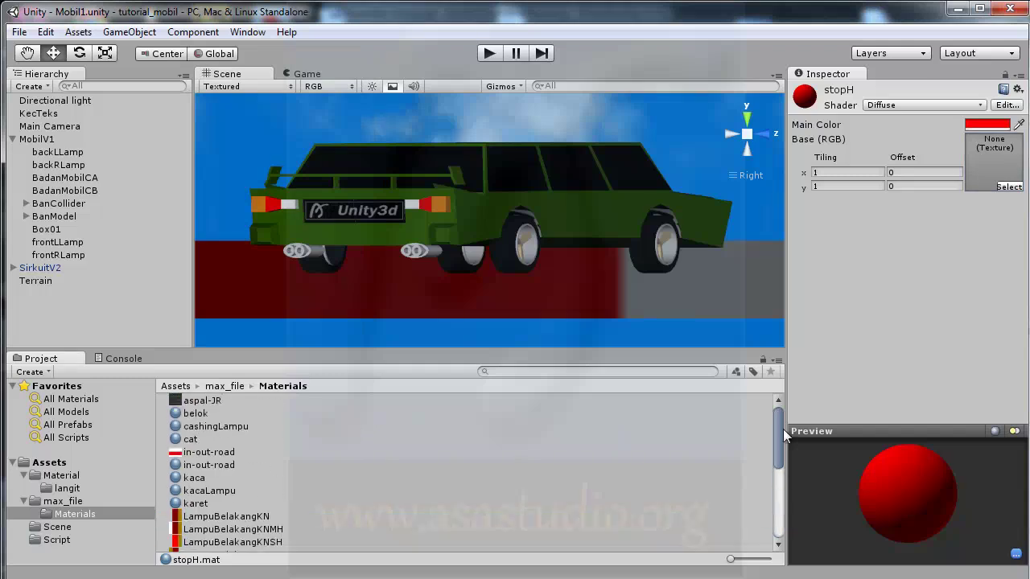
{"action": "scroll", "coordinate": [783, 429], "scroll_direction": "down", "scroll_amount": 5}
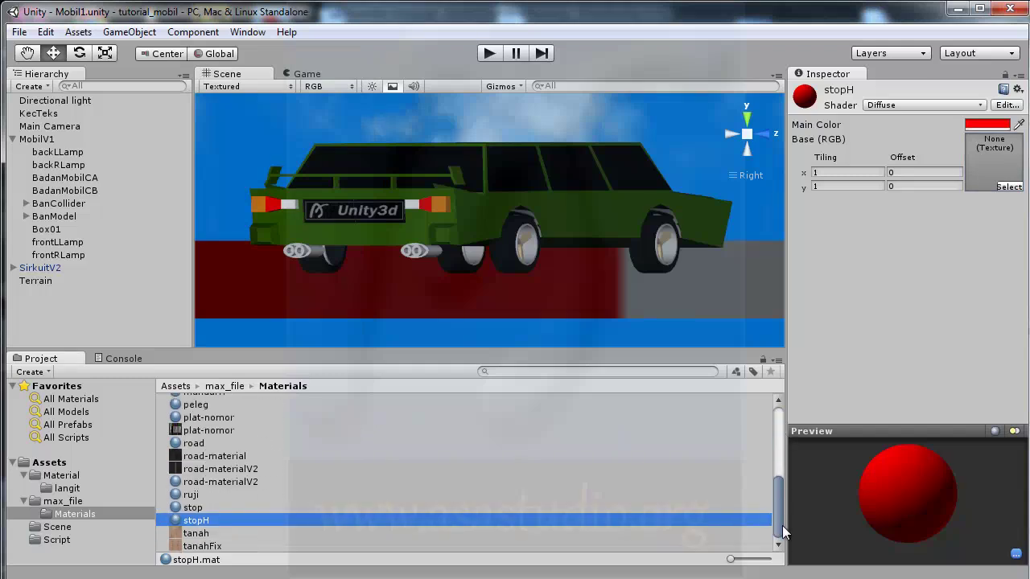
Create a new material named LBKN in the Materials folder.
{"action": "right_click", "coordinate": [283, 533]}
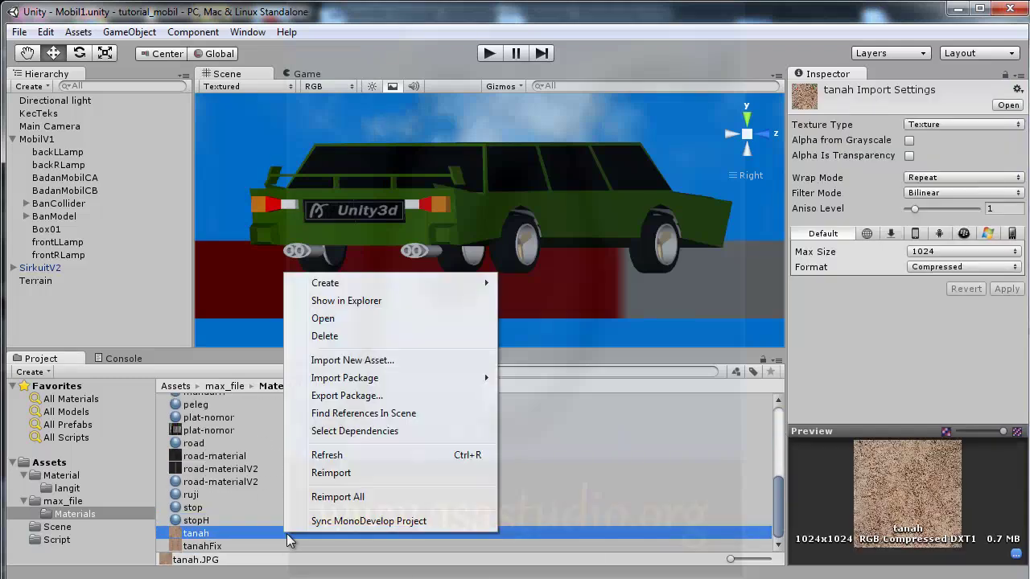
{"action": "mouse_move", "coordinate": [353, 286]}
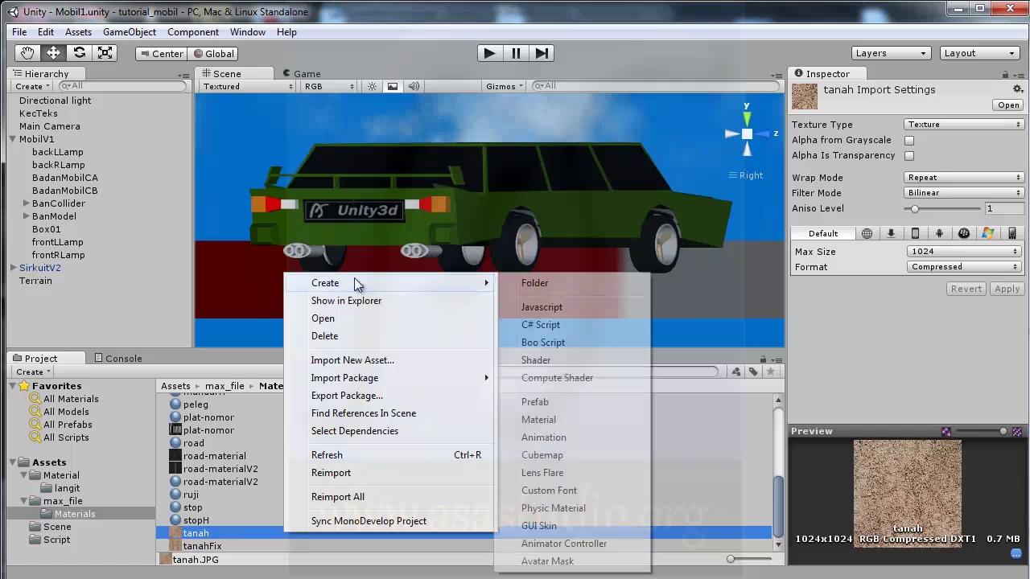
{"action": "left_click", "coordinate": [581, 420]}
{"action": "type", "text": "LBKN"}
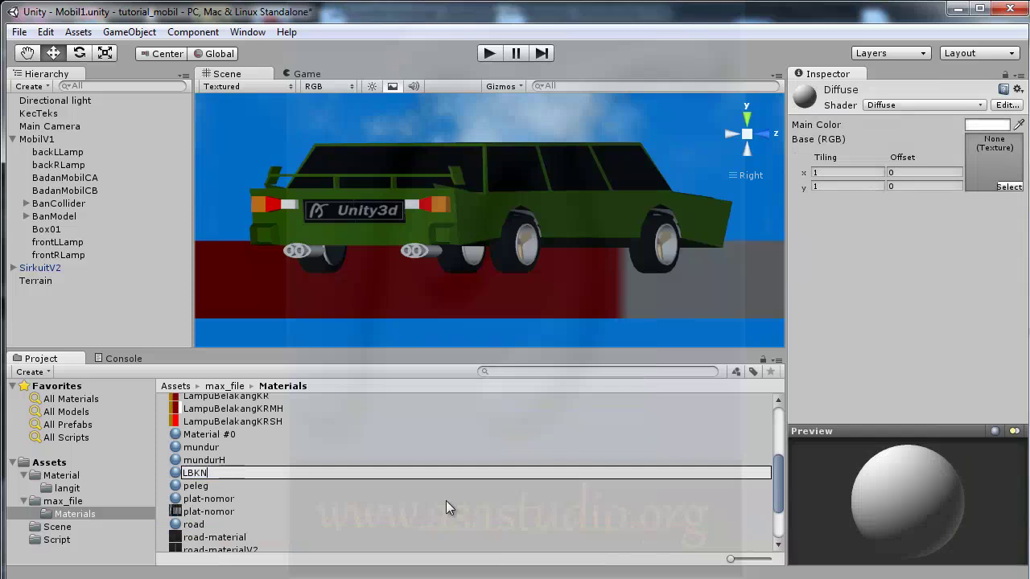
{"action": "key", "text": "Return"}
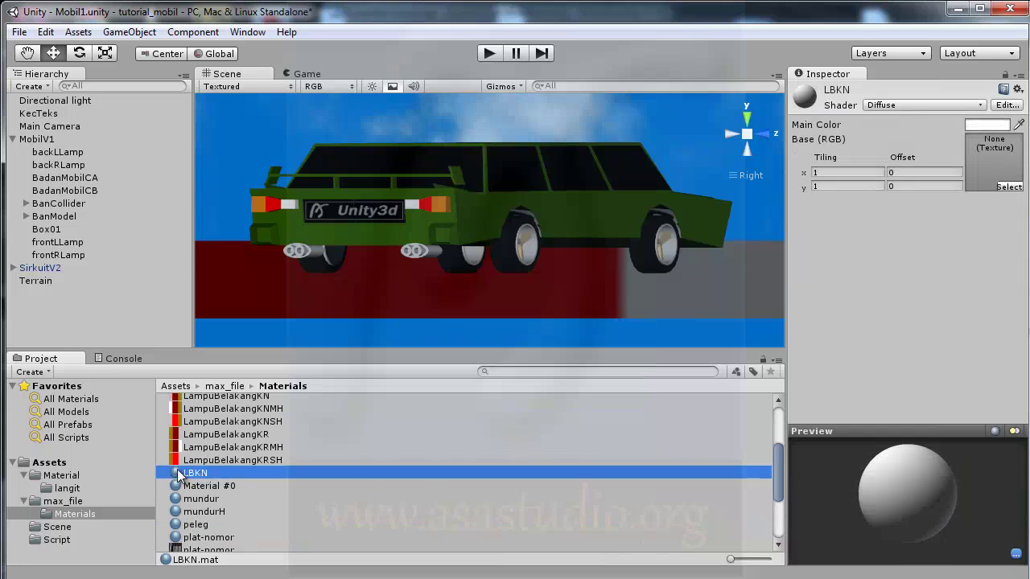
Assign the LampuBelakangKN texture as LBKN's base texture.
{"action": "left_click", "coordinate": [1009, 186]}
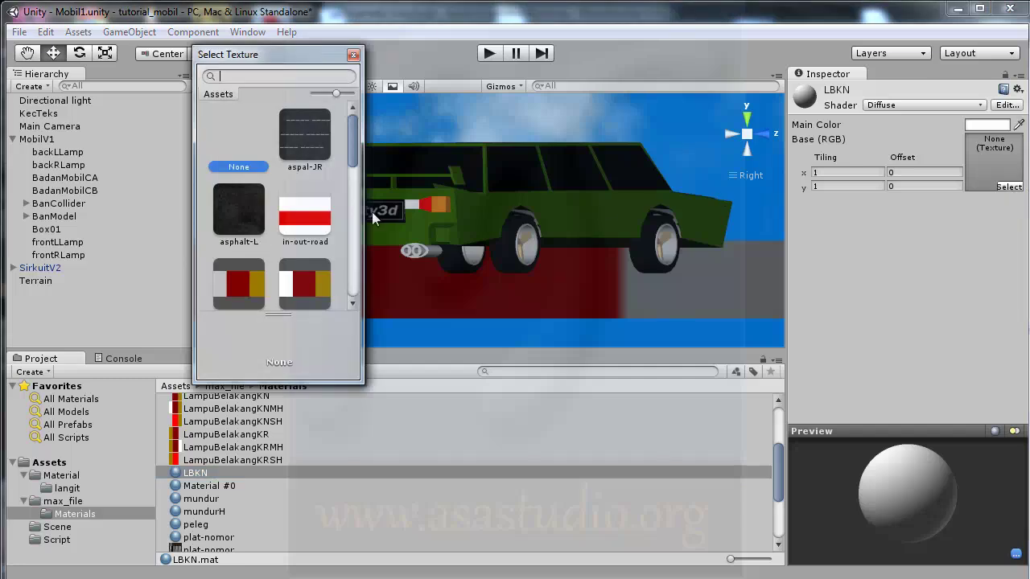
{"action": "left_click_drag", "start_coordinate": [349, 155], "coordinate": [357, 175]}
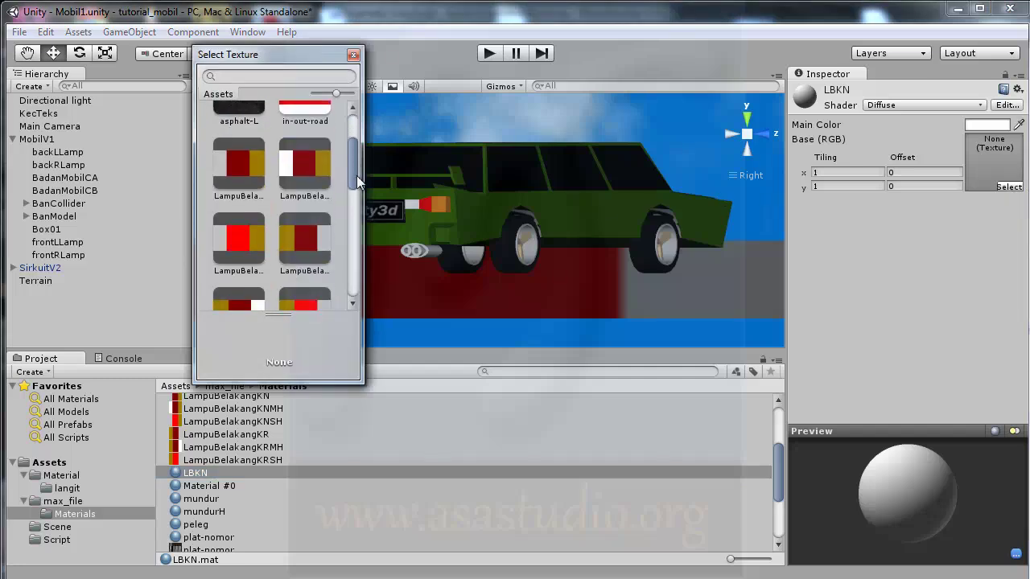
{"action": "left_click", "coordinate": [239, 169]}
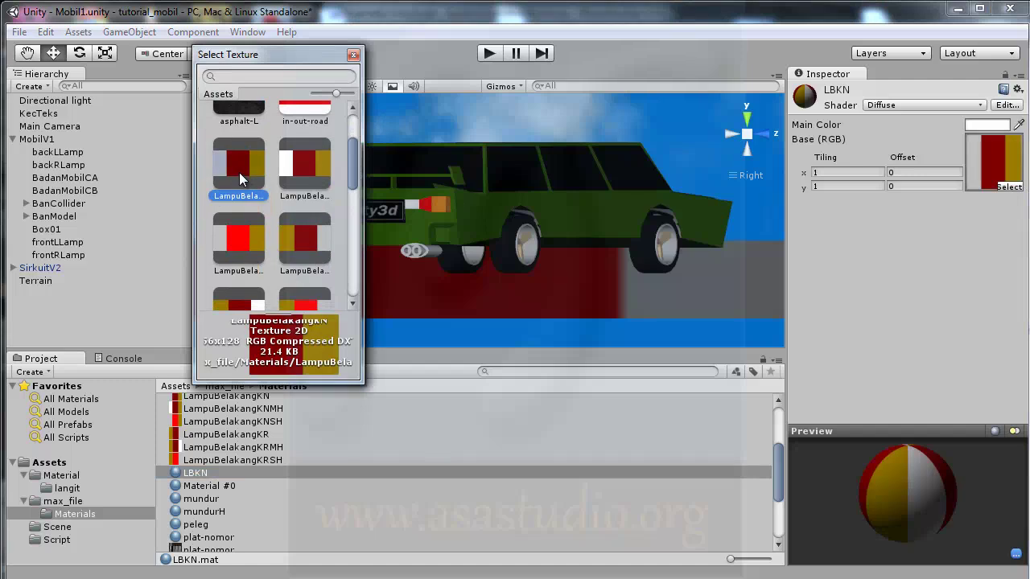
{"action": "double_click", "coordinate": [239, 173]}
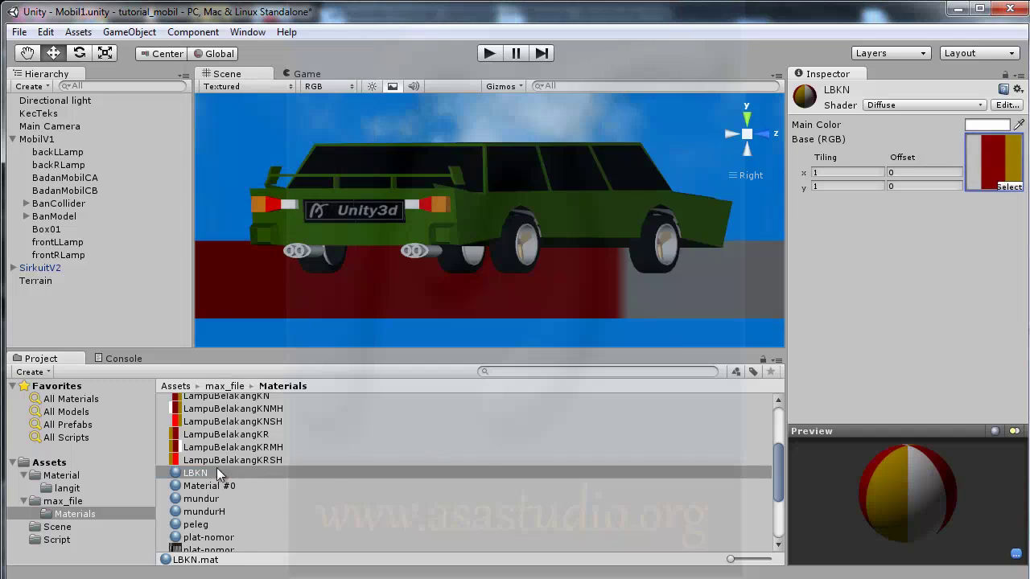
Duplicate LBKN and rename the copy to LBKNMH.
{"action": "left_click", "coordinate": [176, 475]}
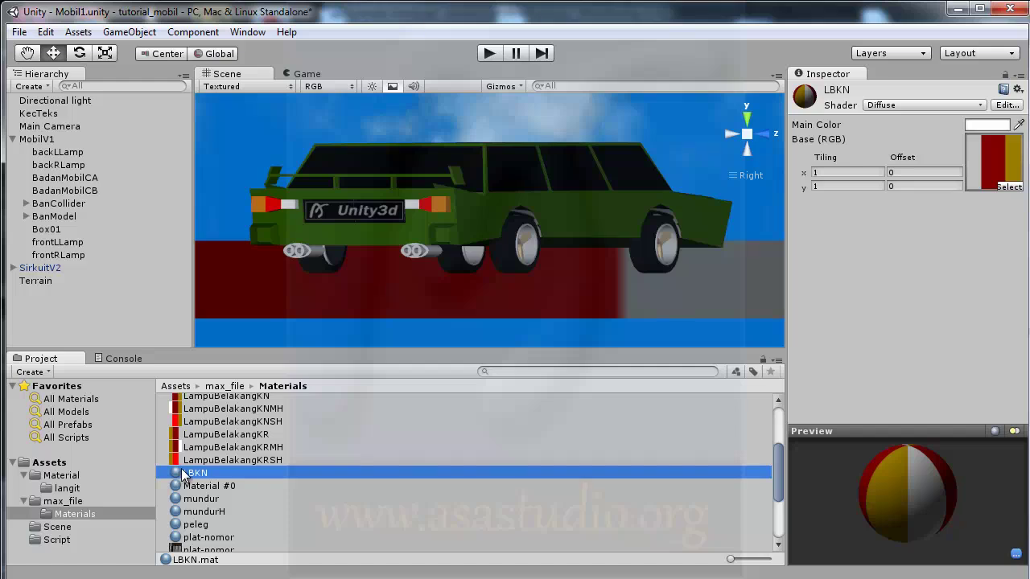
{"action": "key", "text": "ctrl+d"}
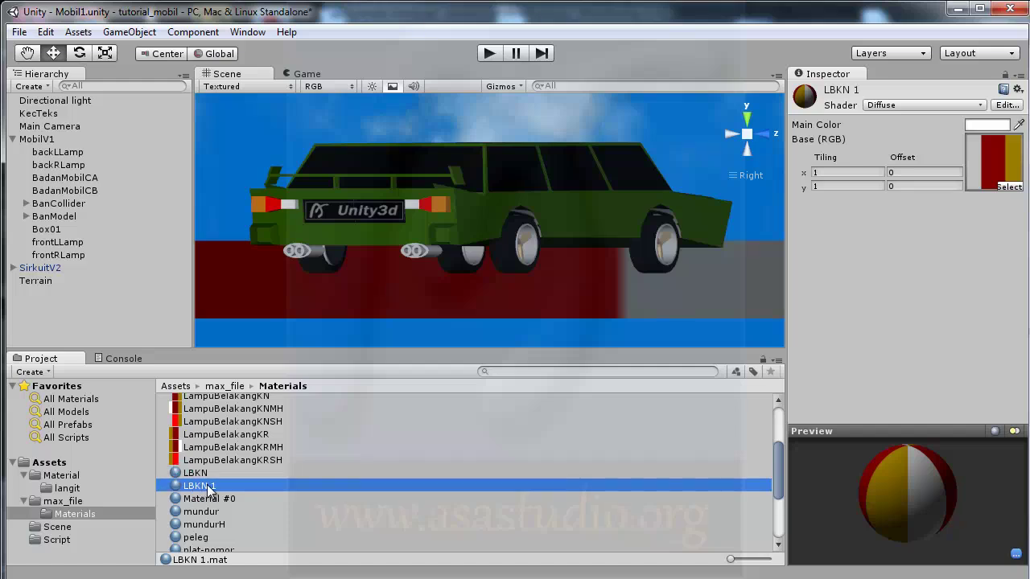
{"action": "key", "text": "F2"}
{"action": "left_click", "coordinate": [225, 486]}
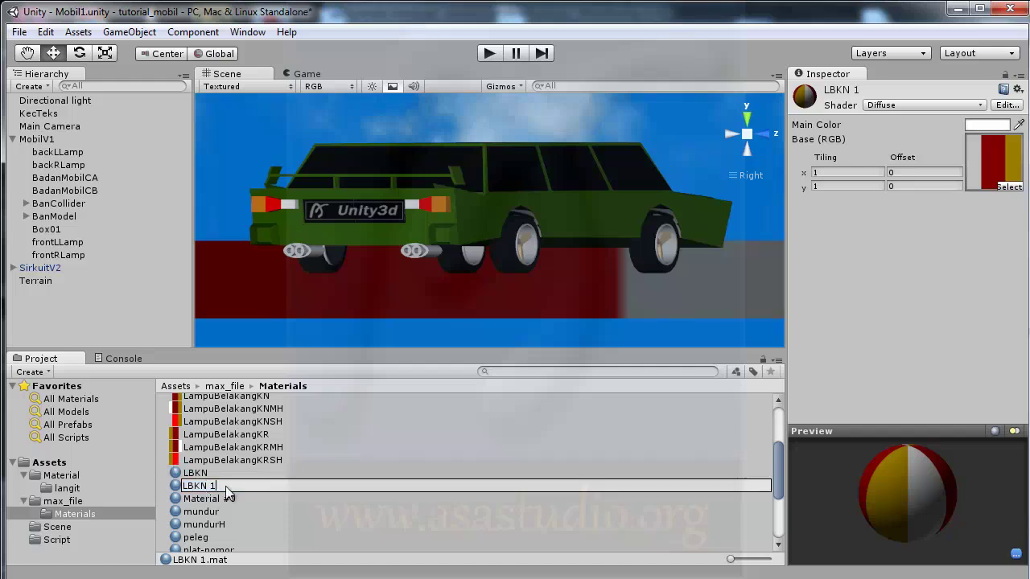
{"action": "key", "text": "BackSpace"}
{"action": "key", "text": "BackSpace"}
{"action": "type", "text": "MH"}
{"action": "key", "text": "Return"}
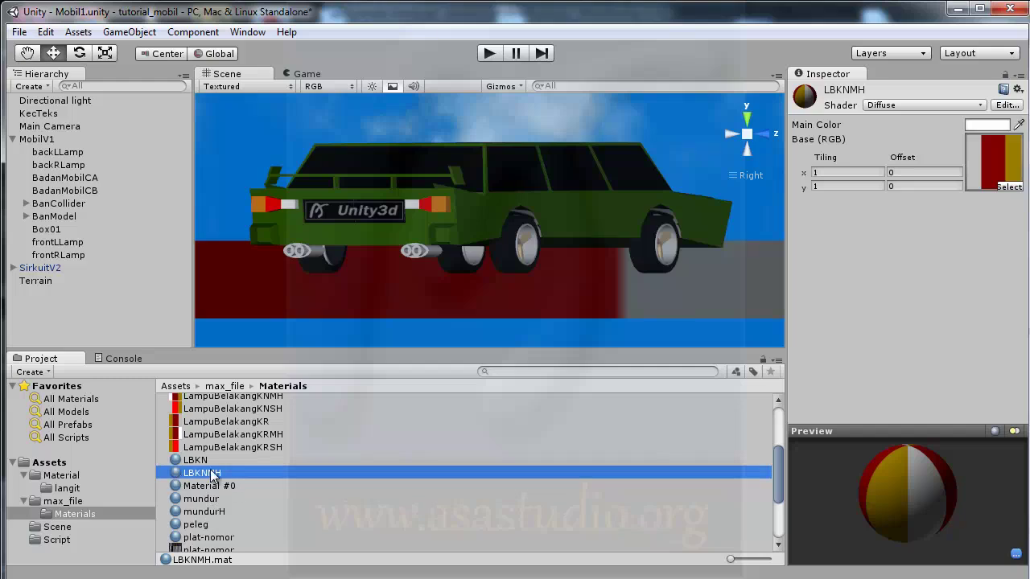
Give LBKNMH the LampuBelakangKNMH texture, then duplicate it as LBKNMH 1.
{"action": "left_click", "coordinate": [1006, 185]}
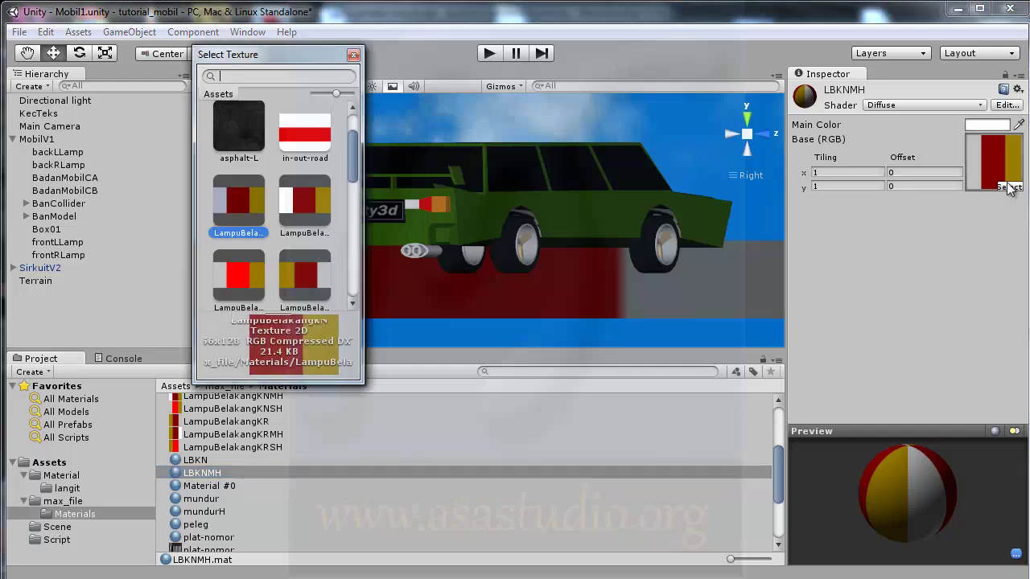
{"action": "left_click", "coordinate": [302, 205]}
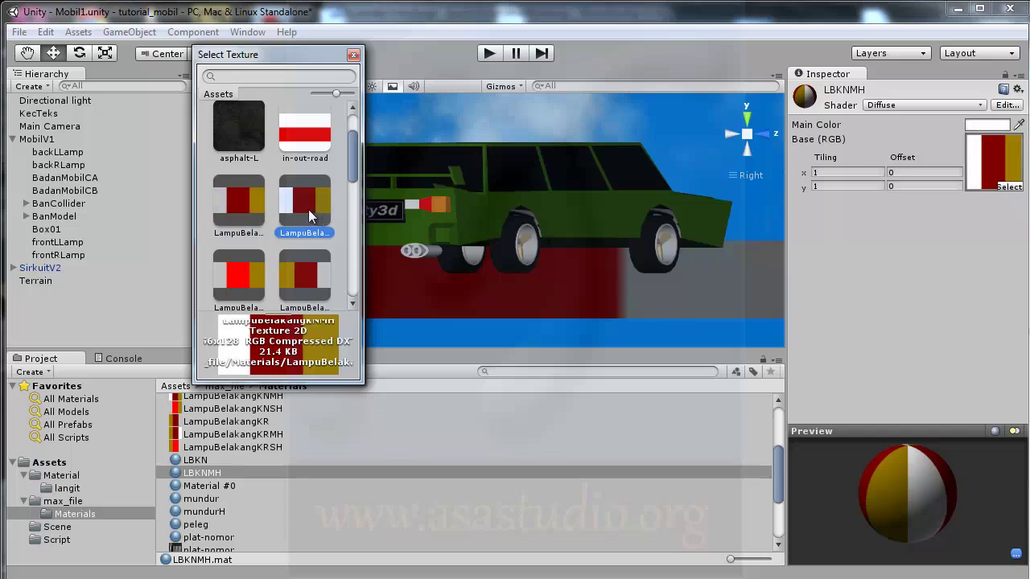
{"action": "double_click", "coordinate": [308, 209]}
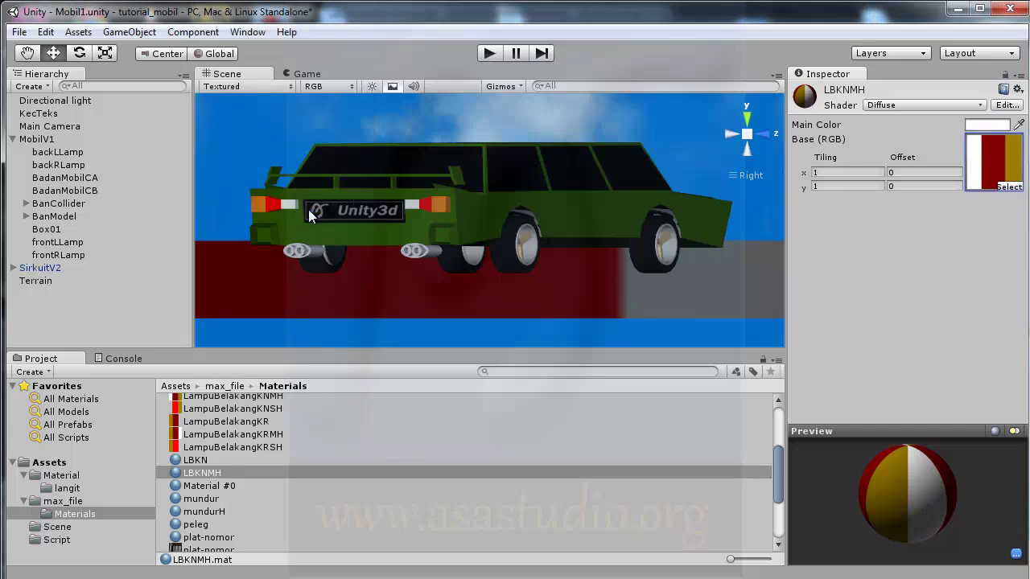
{"action": "left_click", "coordinate": [176, 474]}
{"action": "key", "text": "ctrl+d"}
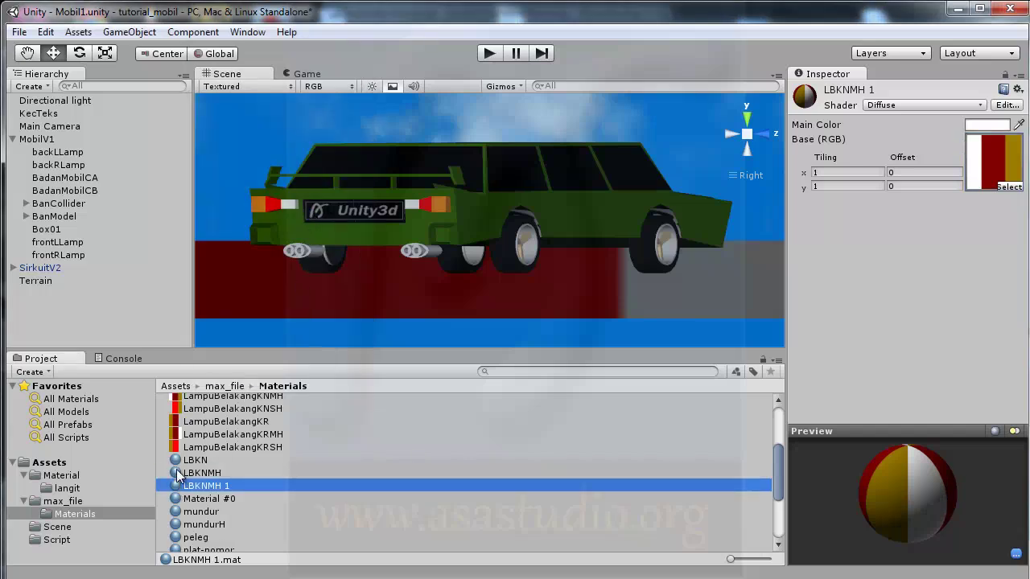
Rename the copy LBKNMH 1 to LBKNSH.
{"action": "left_click", "coordinate": [223, 488]}
{"action": "left_click", "coordinate": [238, 486]}
{"action": "key", "text": "BackSpace"}
{"action": "key", "text": "BackSpace"}
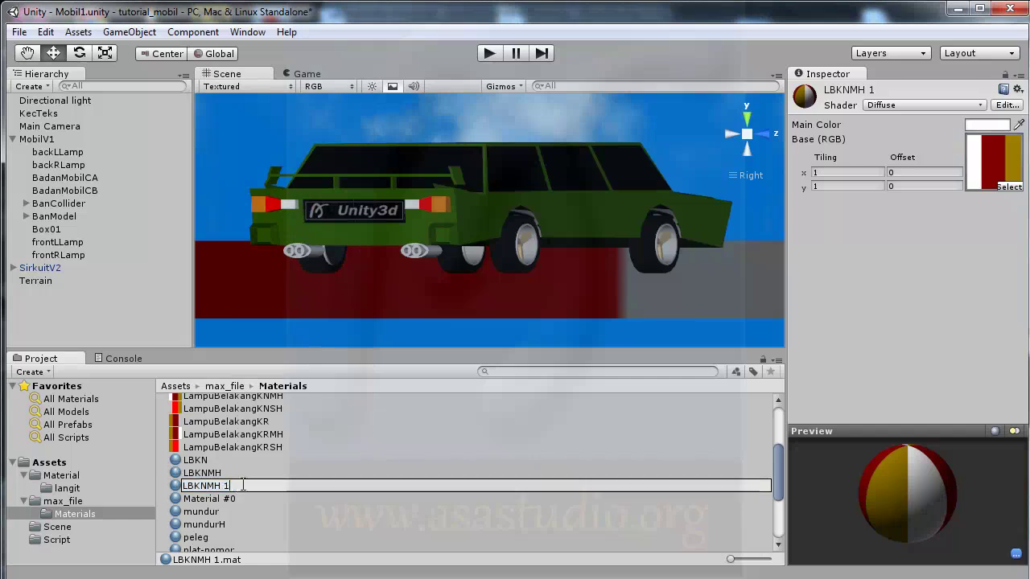
{"action": "key", "text": "shift+Left"}
{"action": "key", "text": "shift+Left"}
{"action": "type", "text": "SH"}
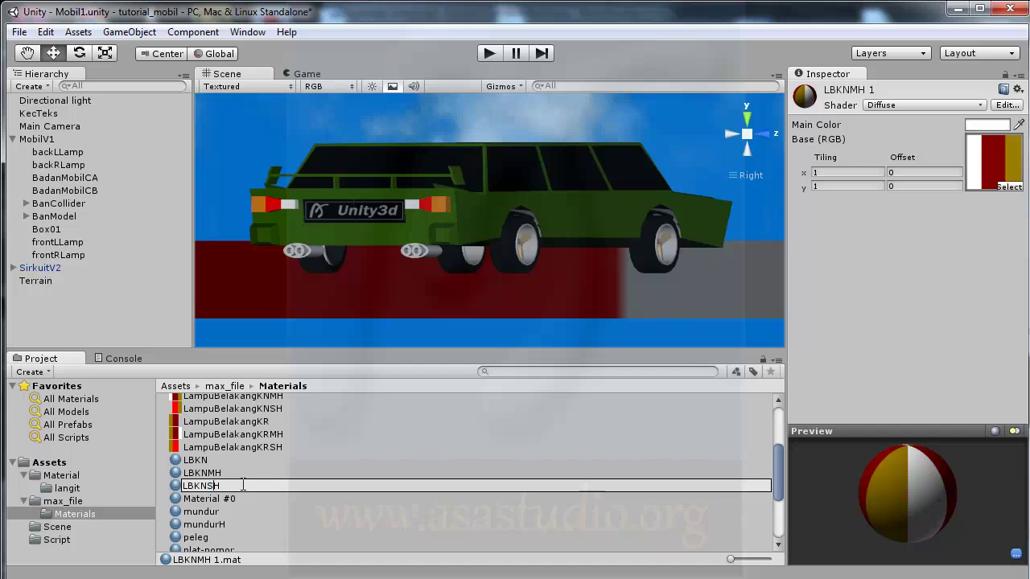
{"action": "key", "text": "Return"}
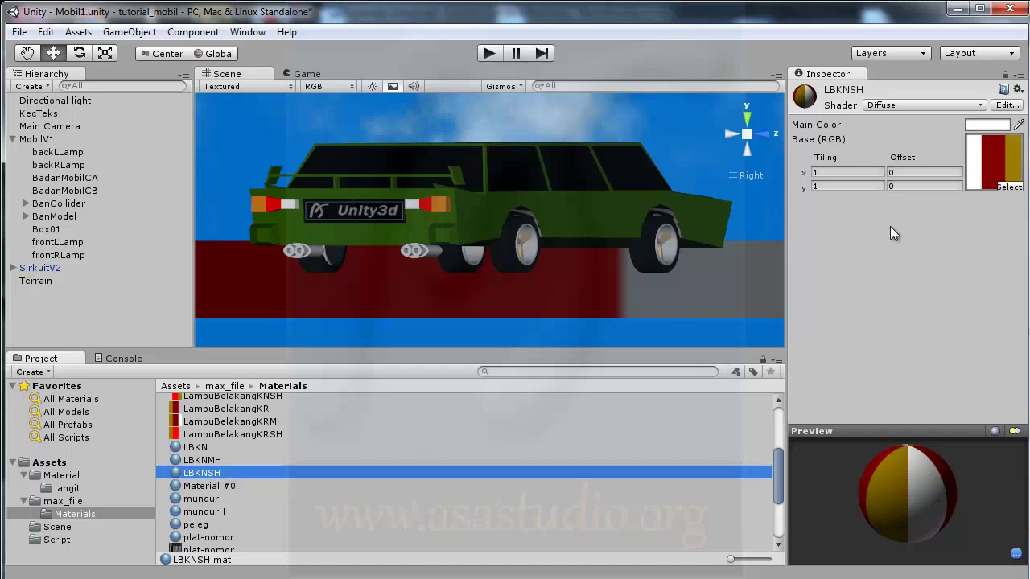
Set LBKNSH's base texture to the bright-red-centred LampuBelakangKNSH.
{"action": "left_click", "coordinate": [1011, 187]}
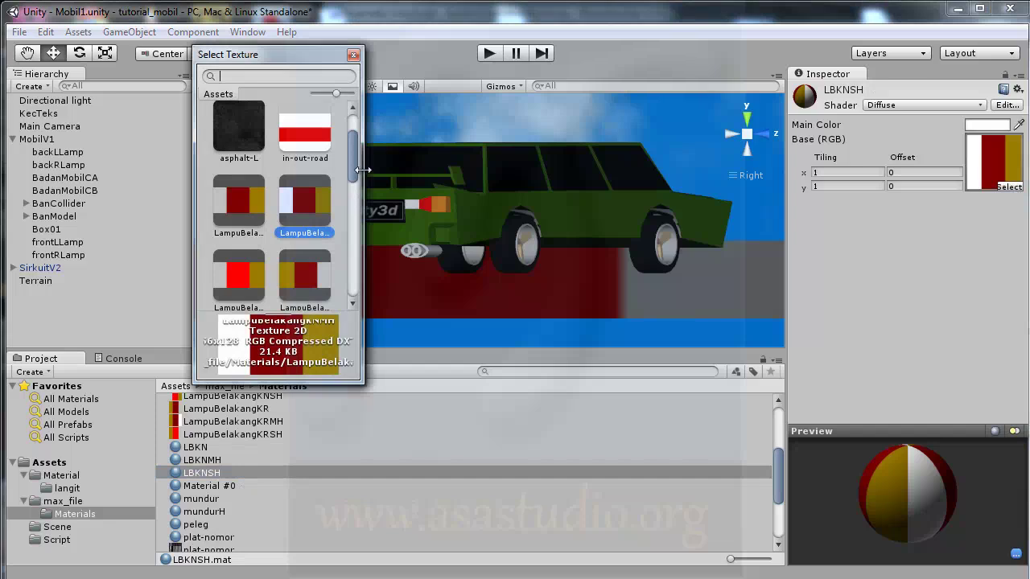
{"action": "left_click", "coordinate": [239, 277]}
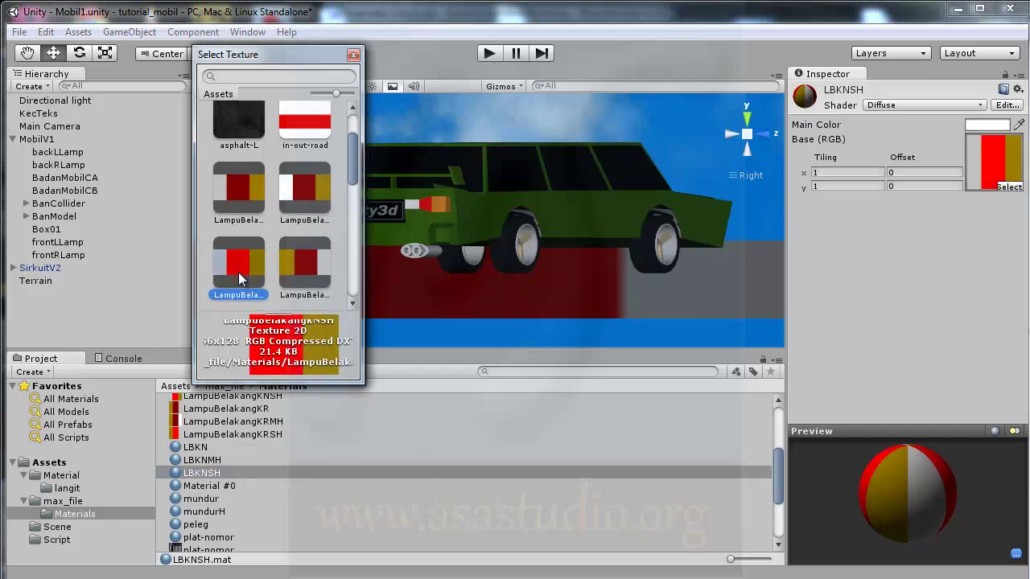
{"action": "double_click", "coordinate": [238, 272]}
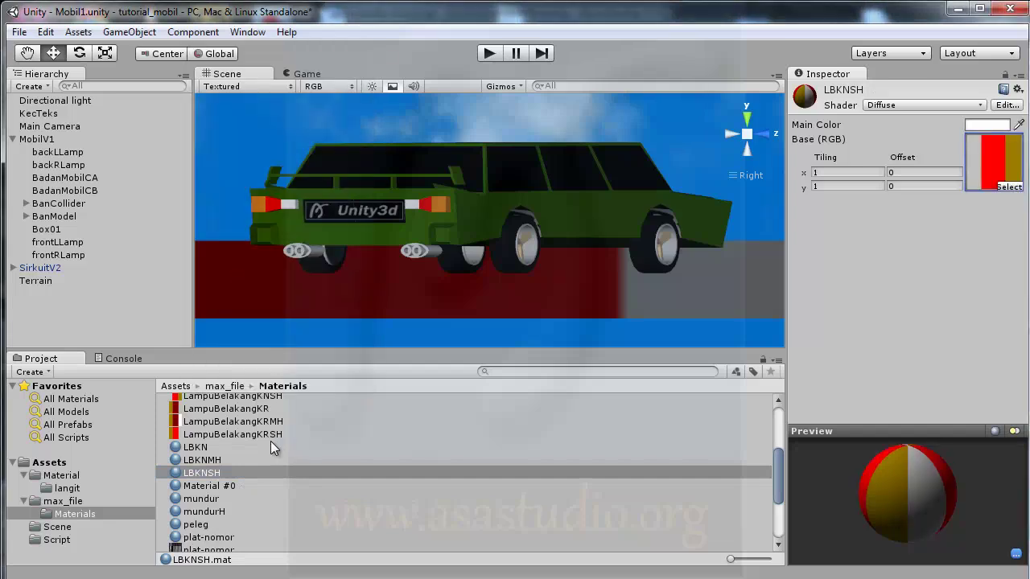
Compare the LBKN, LBKNMH and LBKNSH materials, ending with LBKN selected.
{"action": "left_click", "coordinate": [201, 452]}
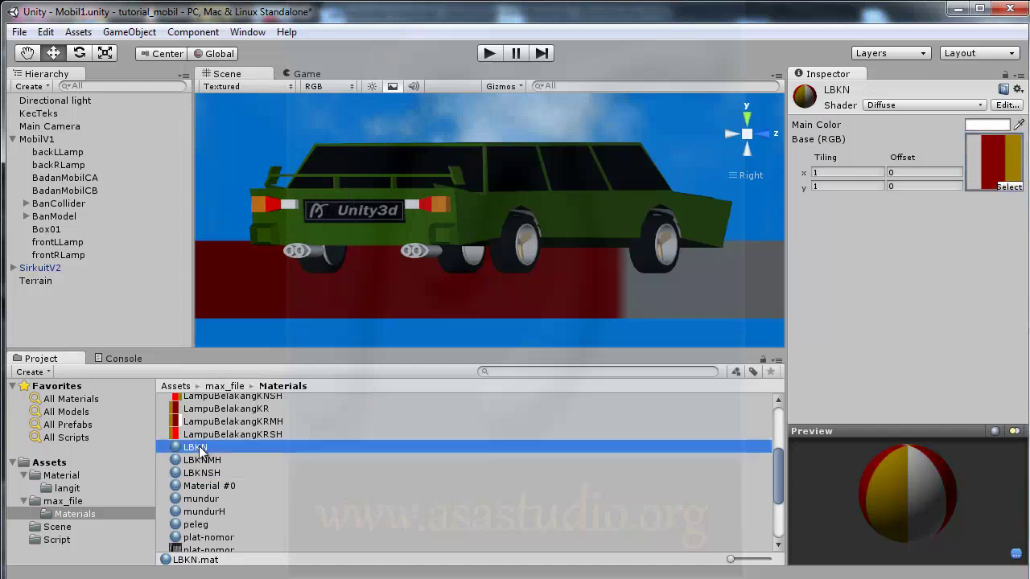
{"action": "left_click", "coordinate": [193, 463]}
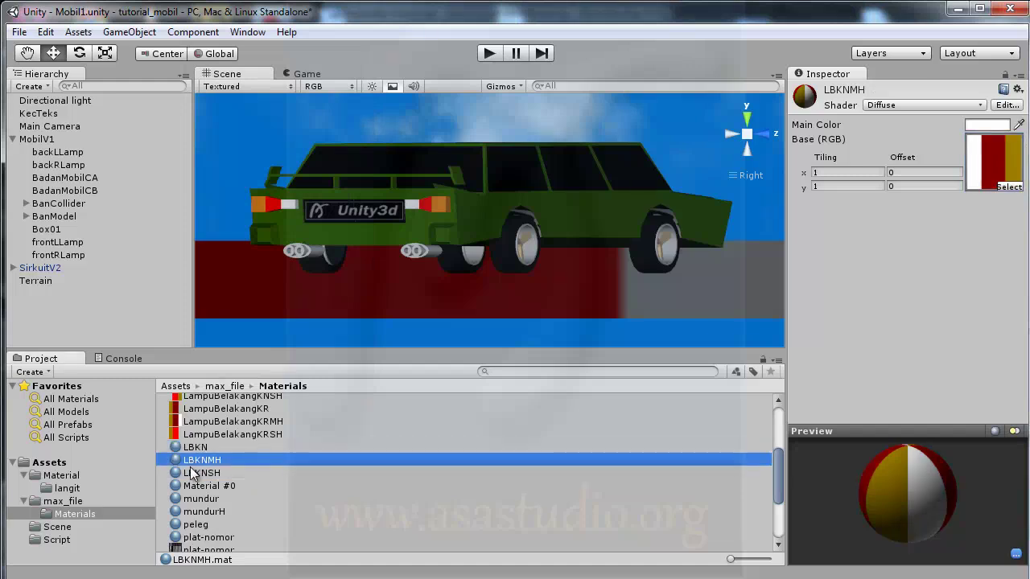
{"action": "left_click", "coordinate": [192, 474]}
{"action": "left_click", "coordinate": [189, 459]}
{"action": "left_click", "coordinate": [192, 448]}
{"action": "left_click", "coordinate": [197, 461]}
{"action": "left_click", "coordinate": [197, 474]}
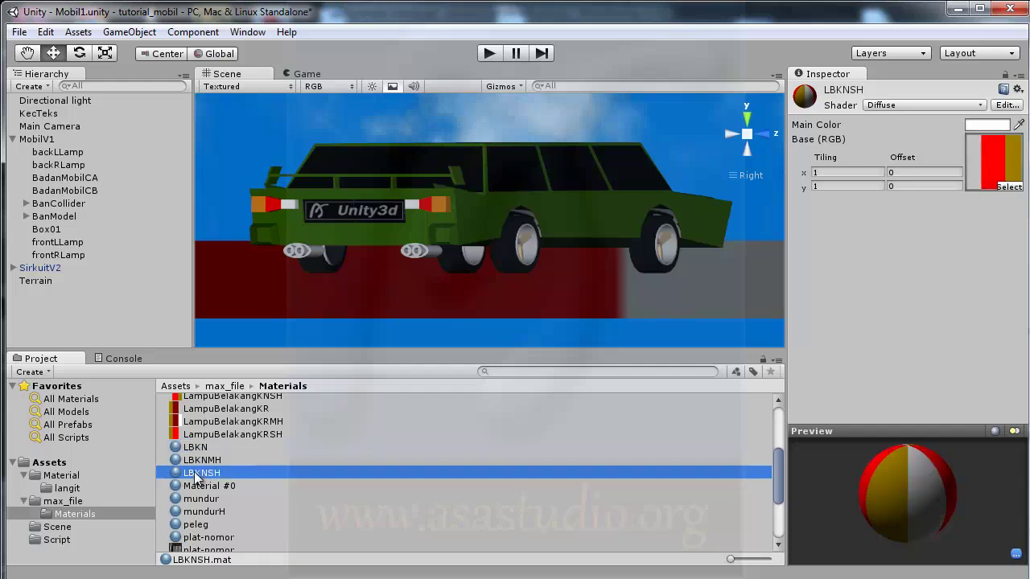
{"action": "left_click", "coordinate": [196, 448]}
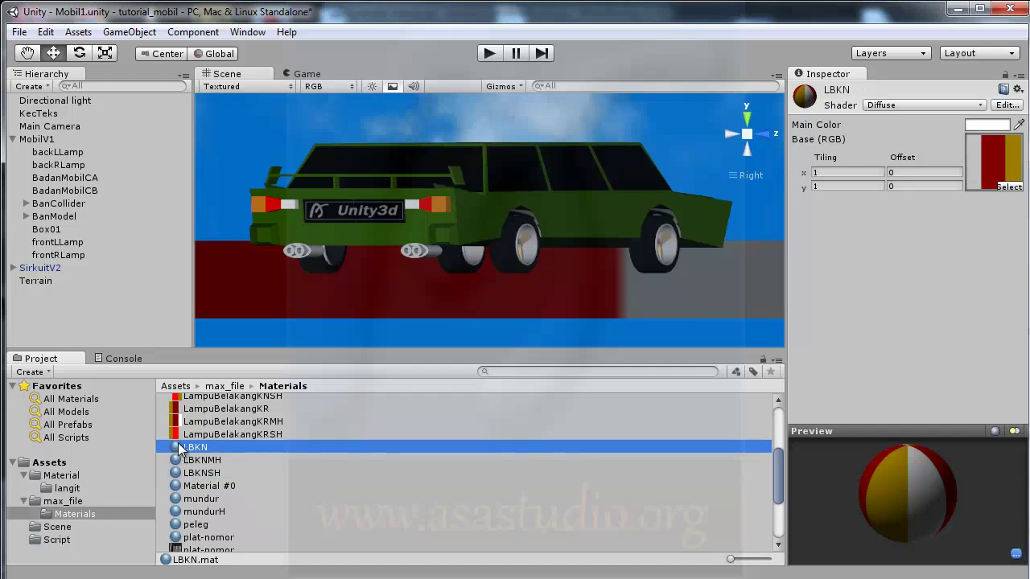
Duplicate LBKN and rename the copy to LBKR.
{"action": "key", "text": "ctrl+d"}
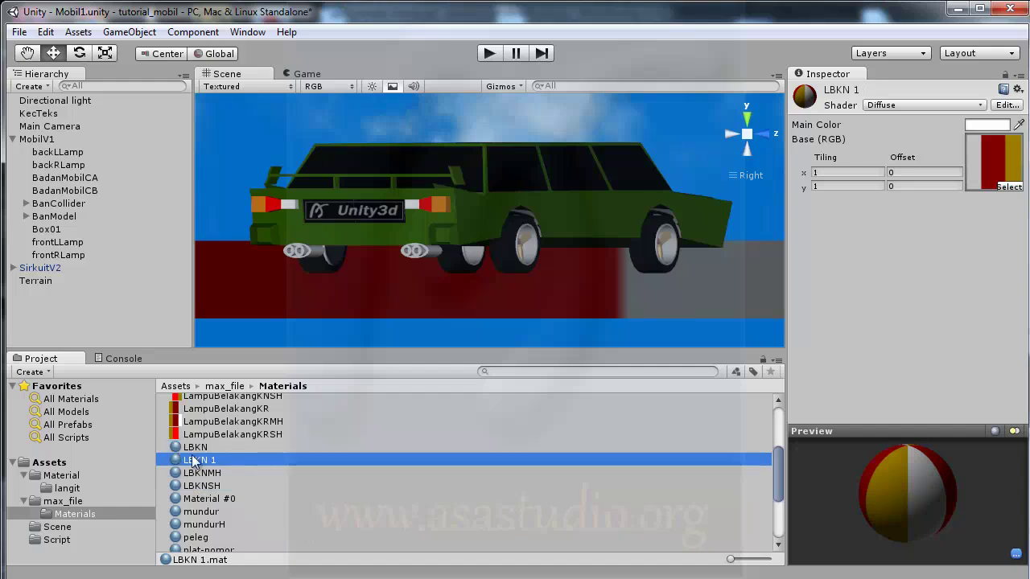
{"action": "left_click", "coordinate": [203, 460]}
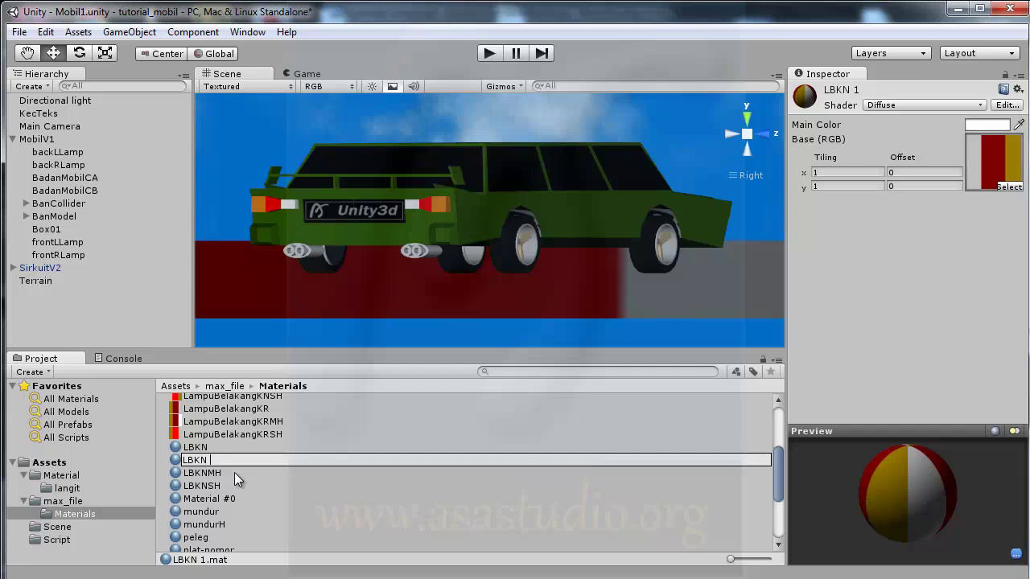
{"action": "key", "text": "BackSpace"}
{"action": "key", "text": "BackSpace"}
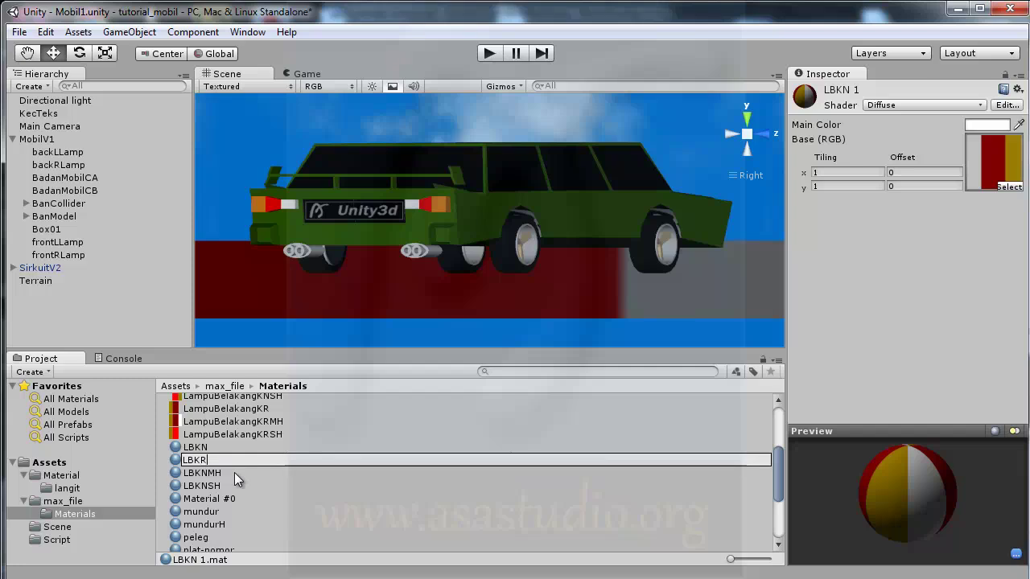
{"action": "key", "text": "Return"}
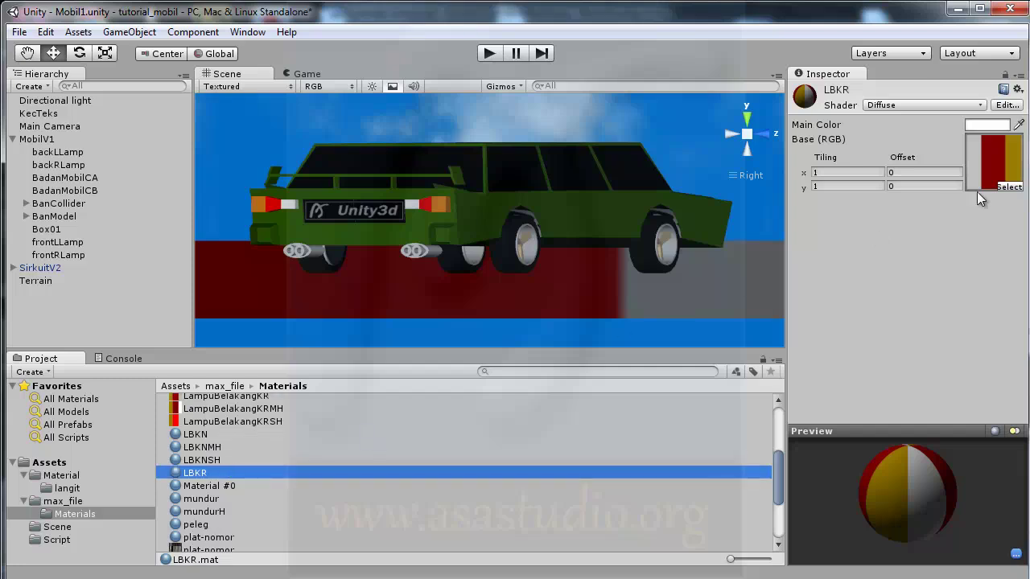
Give LBKR the yellow and dark red LampuBelakangKR texture, then duplicate it.
{"action": "left_click", "coordinate": [1011, 187]}
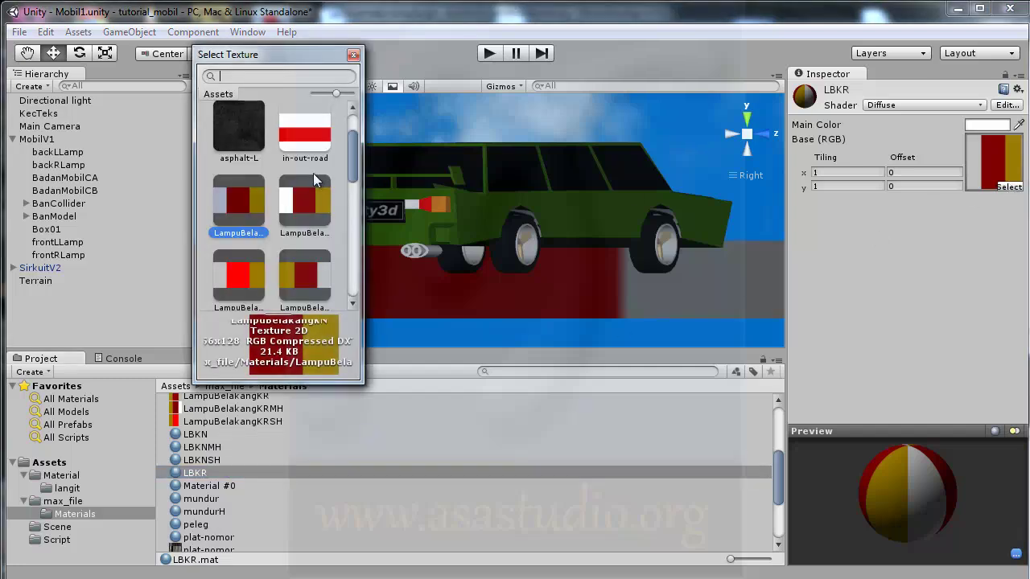
{"action": "left_click_drag", "start_coordinate": [351, 164], "coordinate": [354, 183]}
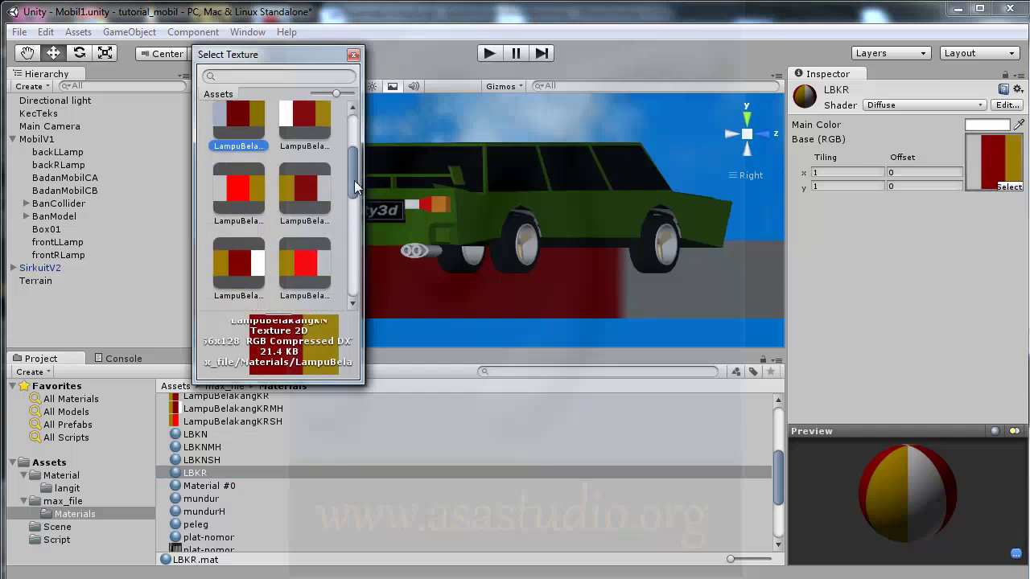
{"action": "left_click", "coordinate": [308, 177]}
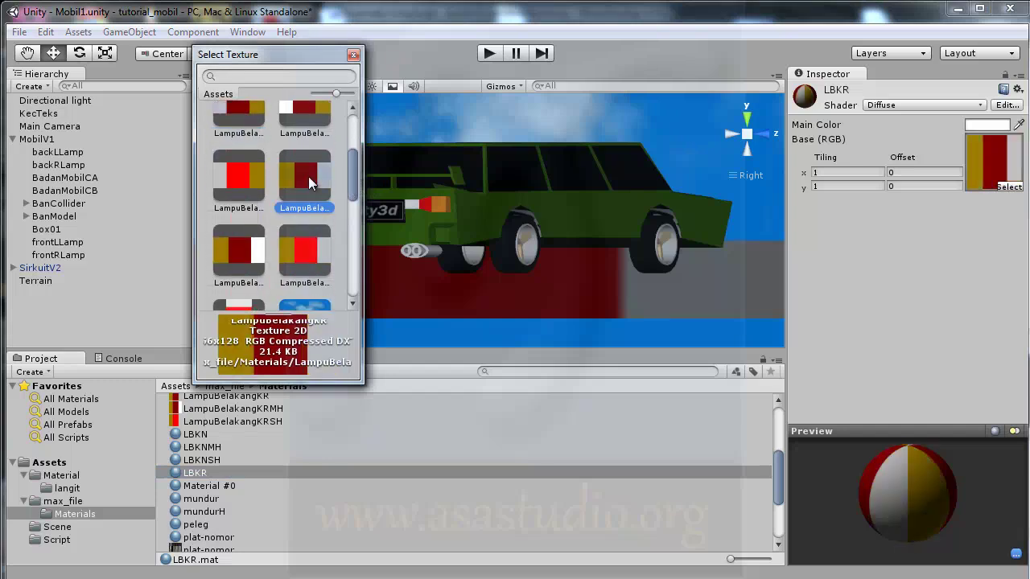
{"action": "double_click", "coordinate": [309, 176]}
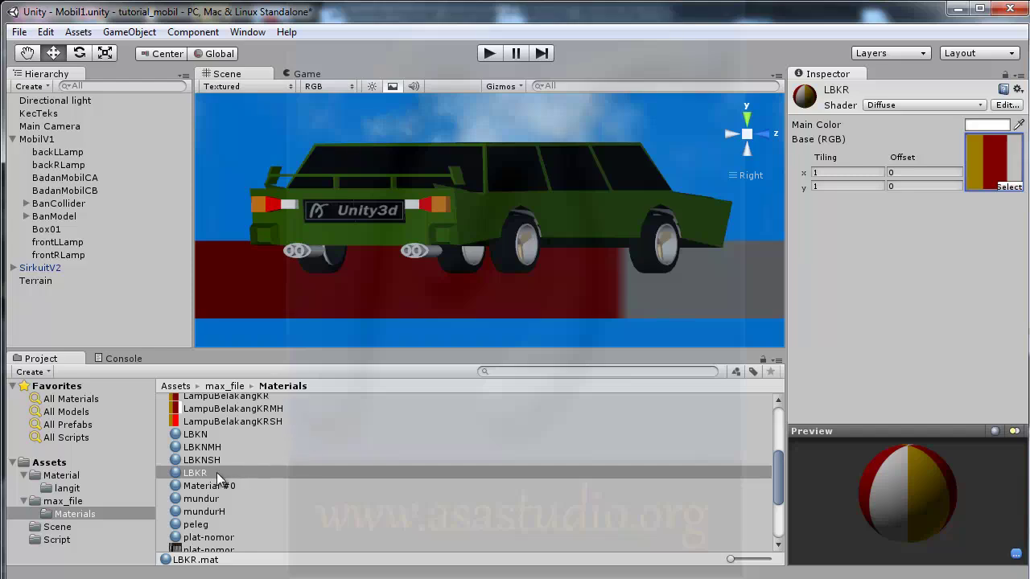
{"action": "left_click", "coordinate": [172, 474]}
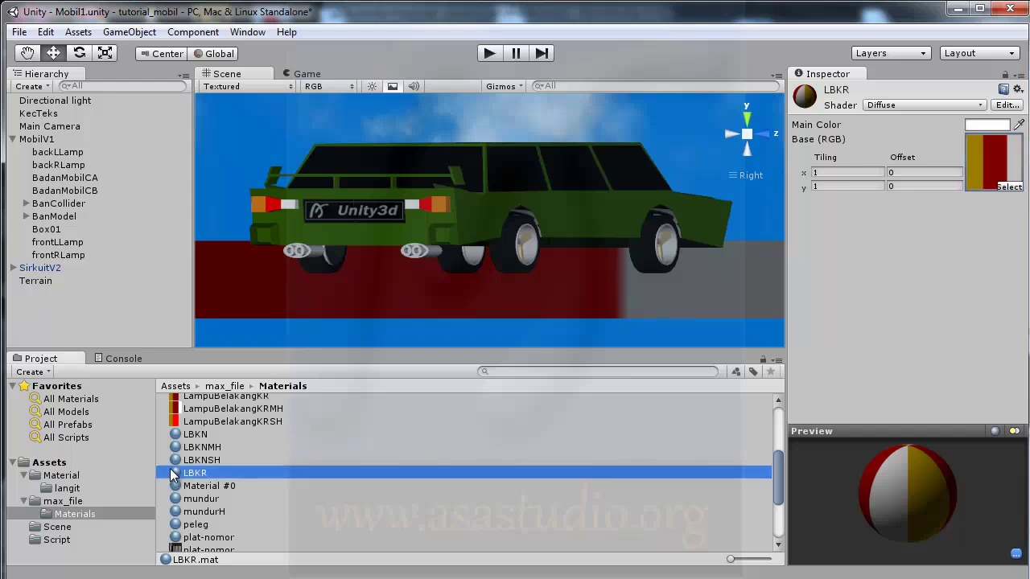
{"action": "key", "text": "ctrl+d"}
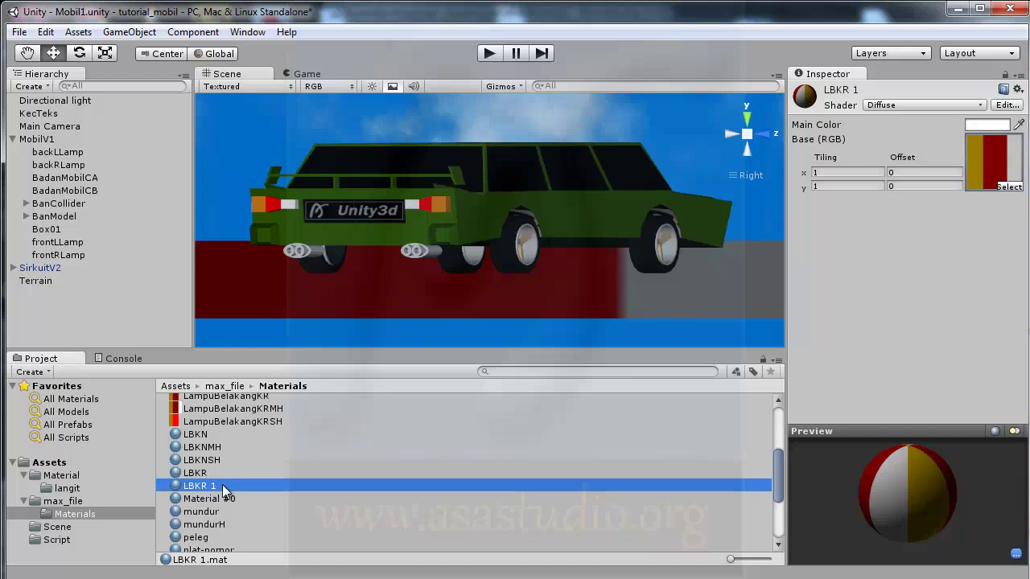
Rename the LBKR copy to LBKRMH and give it the white-right-side rear-lamp texture.
{"action": "left_click", "coordinate": [222, 484]}
{"action": "double_click", "coordinate": [229, 485]}
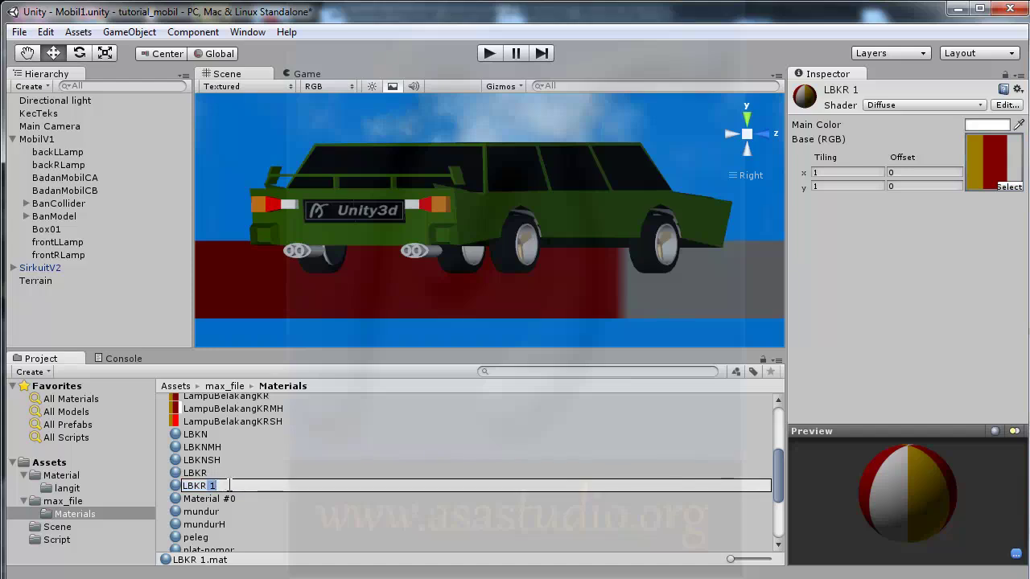
{"action": "type", "text": "MH"}
{"action": "key", "text": "Return"}
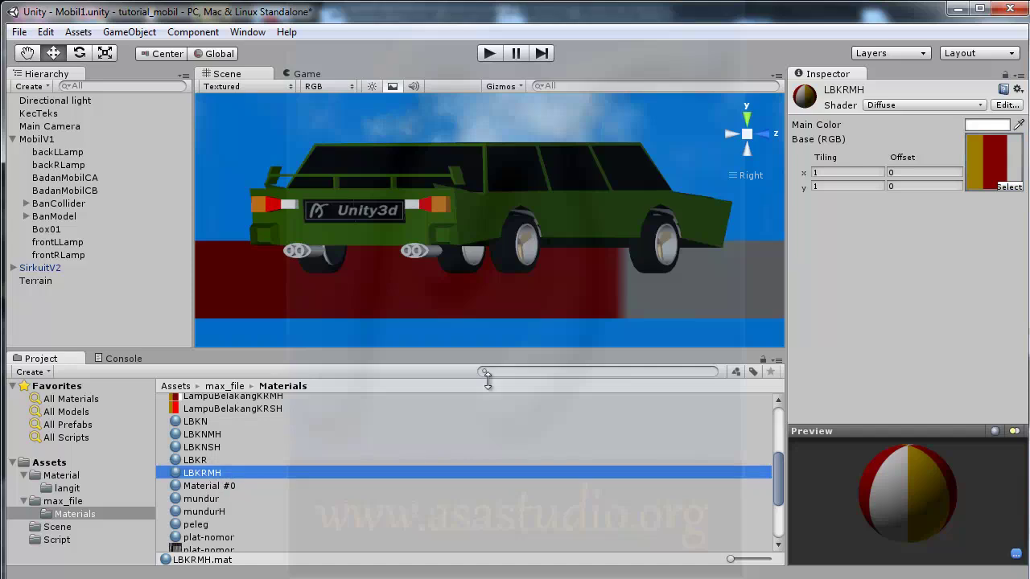
{"action": "left_click", "coordinate": [1008, 186]}
{"action": "left_click_drag", "start_coordinate": [351, 193], "coordinate": [359, 202]}
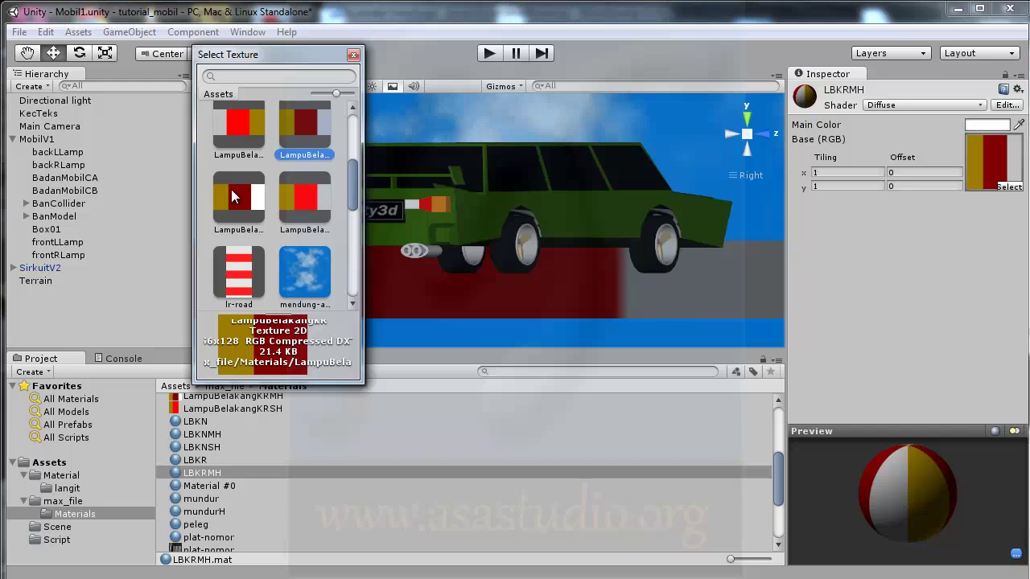
{"action": "left_click", "coordinate": [226, 191]}
{"action": "double_click", "coordinate": [231, 190]}
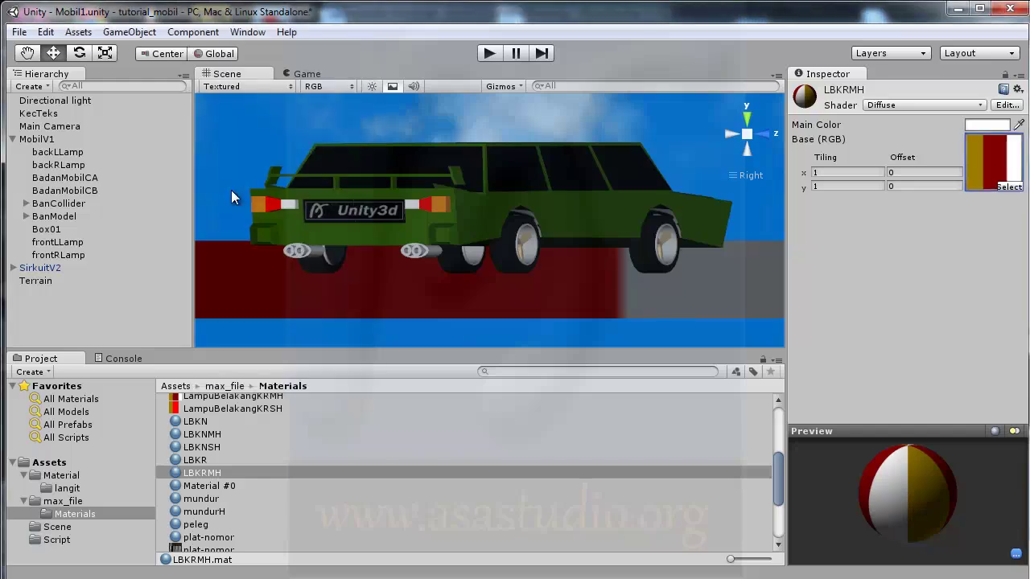
Duplicate LBKRMH and rename the copy to LBKRSH.
{"action": "left_click", "coordinate": [176, 475]}
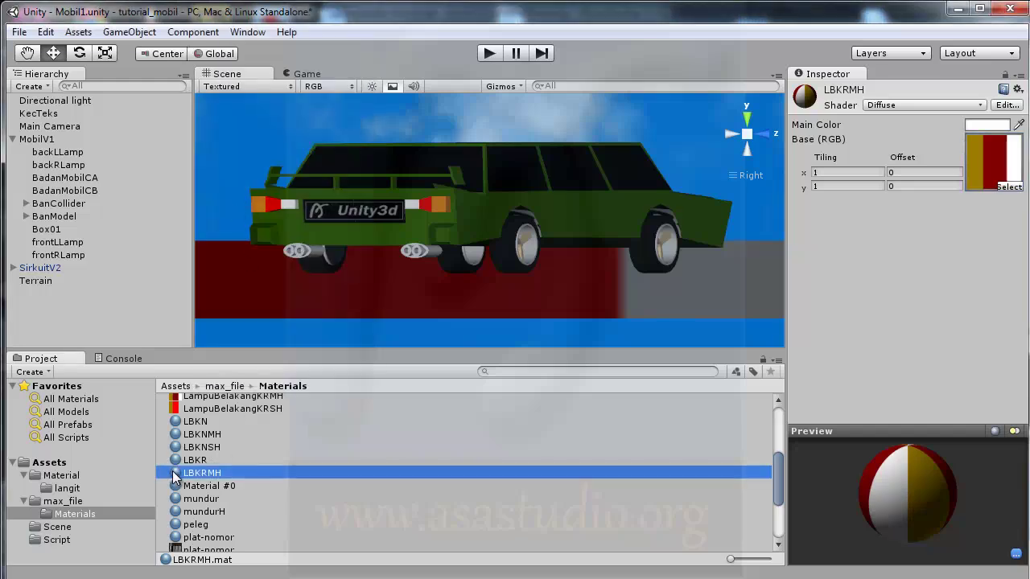
{"action": "key", "text": "ctrl+d"}
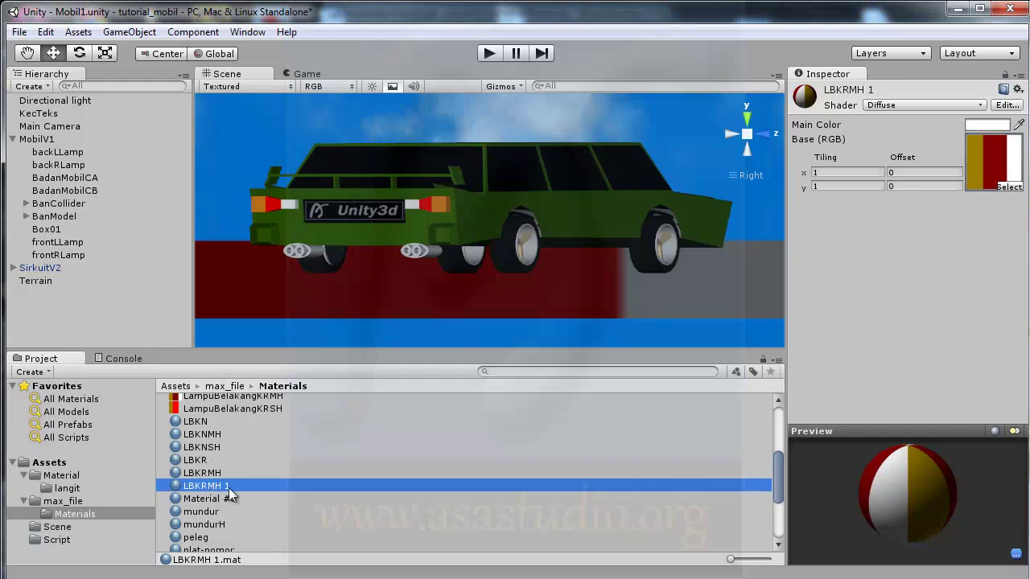
{"action": "left_click", "coordinate": [242, 486]}
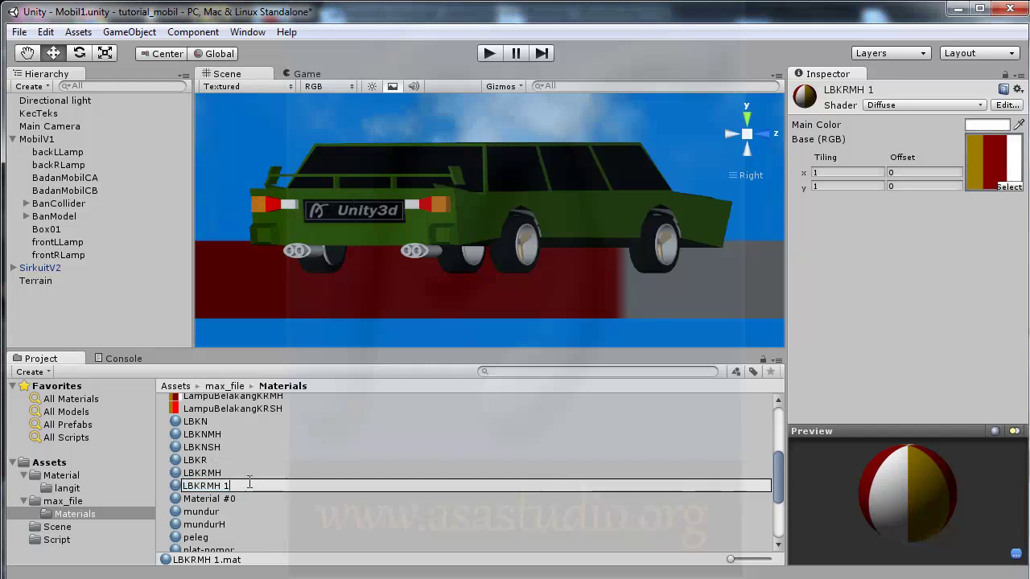
{"action": "key", "text": "BackSpace"}
{"action": "key", "text": "BackSpace"}
{"action": "key", "text": "shift+Left"}
{"action": "key", "text": "shift+Left"}
{"action": "type", "text": "S"}
{"action": "key", "text": "Return"}
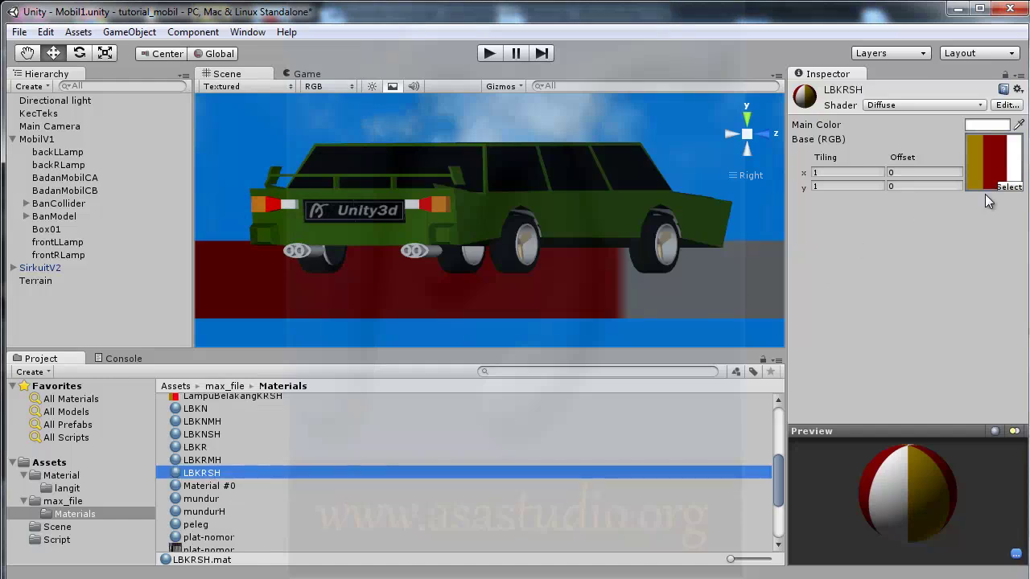
Assign the red-centred LampuBelakangKRSH texture to LBKRSH.
{"action": "left_click", "coordinate": [1005, 186]}
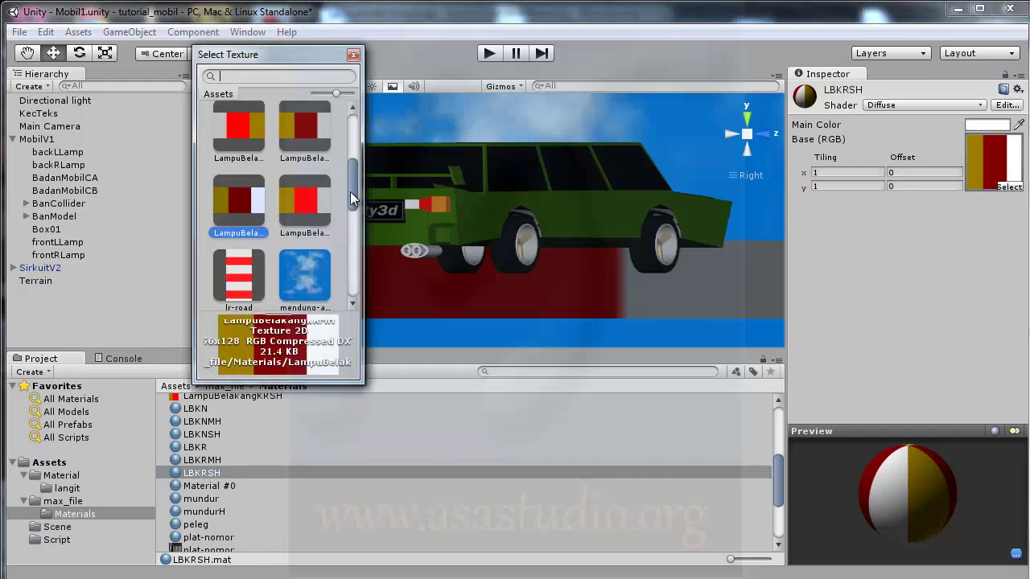
{"action": "scroll", "coordinate": [351, 198], "scroll_direction": "down", "scroll_amount": 2}
{"action": "scroll", "coordinate": [354, 201], "scroll_direction": "up", "scroll_amount": 2}
{"action": "scroll", "coordinate": [358, 193], "scroll_direction": "up", "scroll_amount": 1}
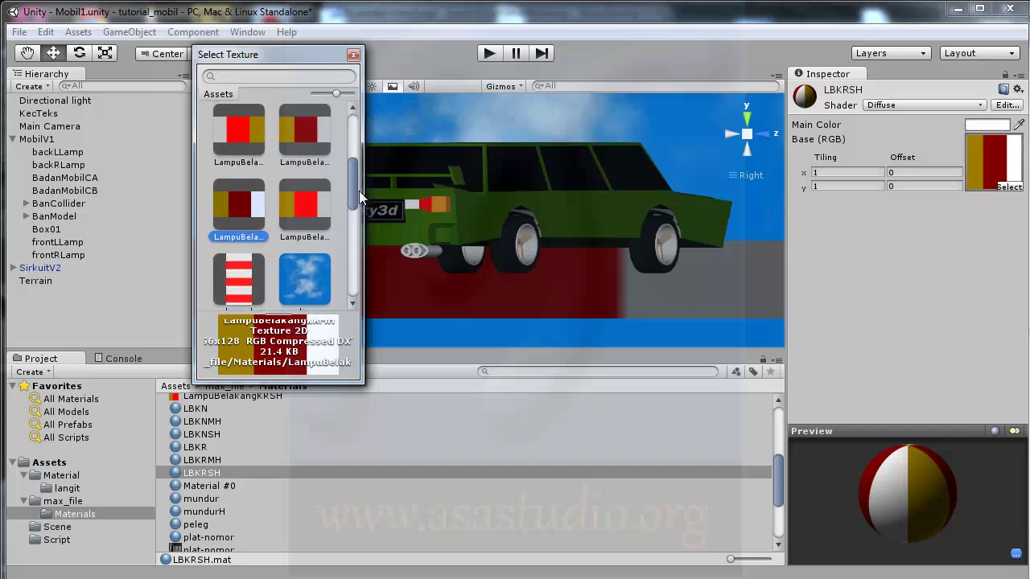
{"action": "left_click", "coordinate": [312, 209]}
{"action": "double_click", "coordinate": [301, 213]}
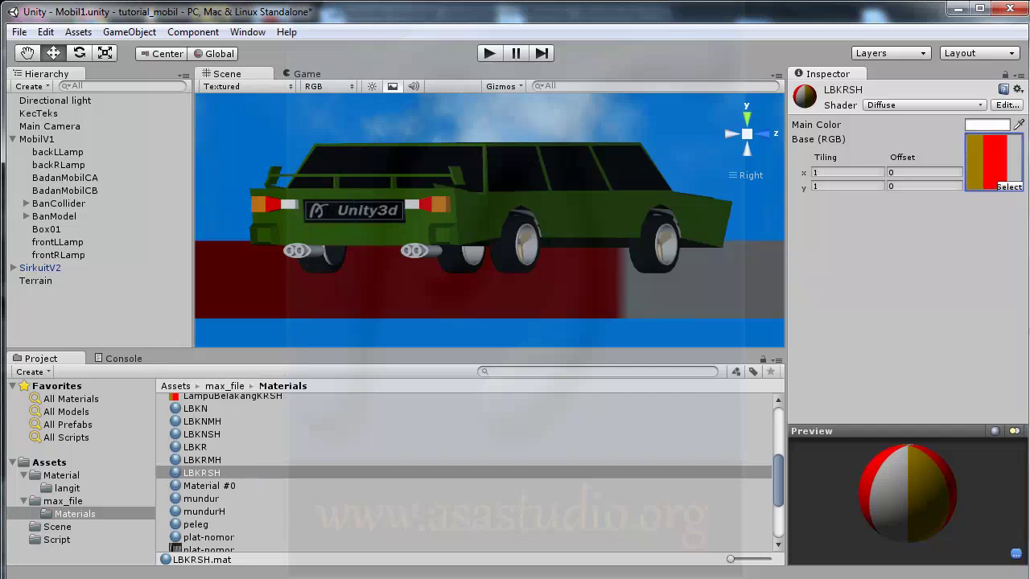
{"action": "key", "text": "alt+Tab"}
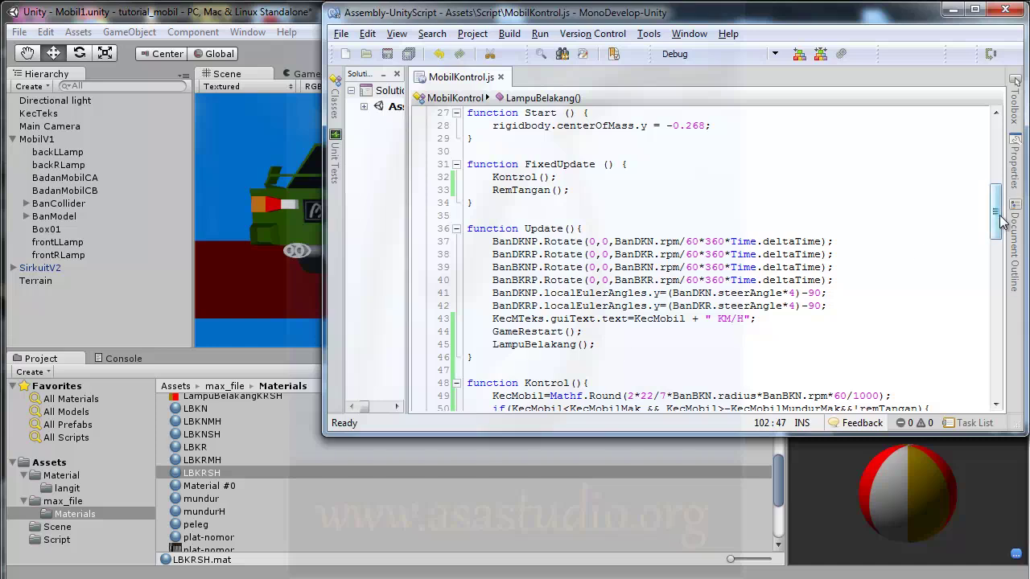
Rename lampuBSMat to lampuBMat on line 23 and delete the lampuBMMat line 25.
{"action": "left_click_drag", "start_coordinate": [1002, 221], "coordinate": [1000, 175]}
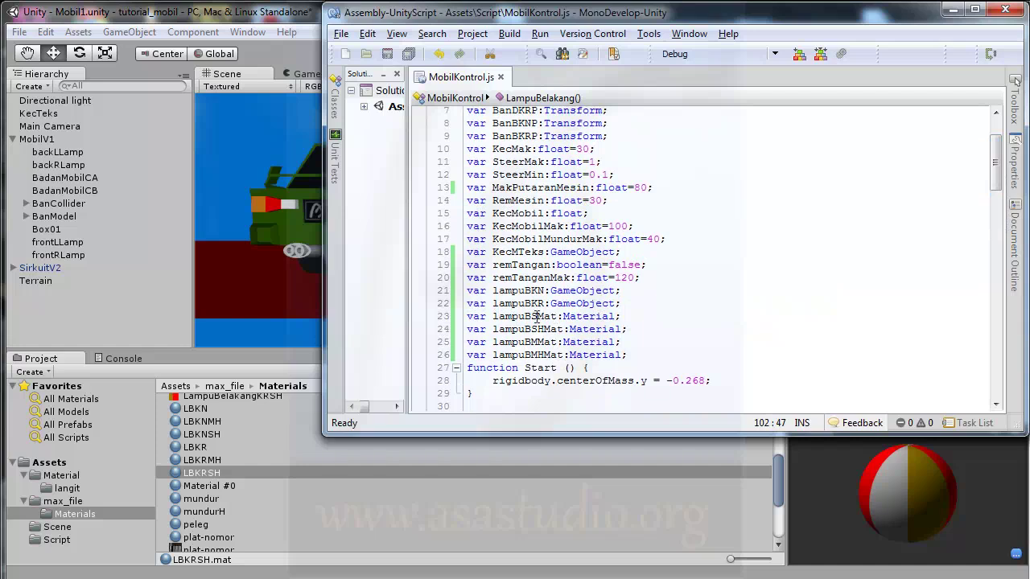
{"action": "left_click", "coordinate": [532, 318]}
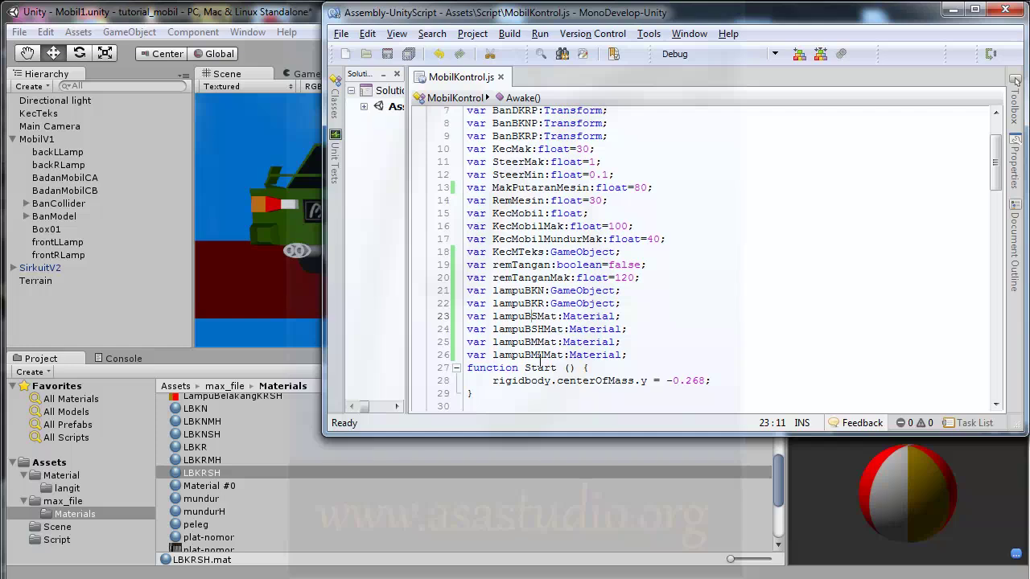
{"action": "key", "text": "Delete"}
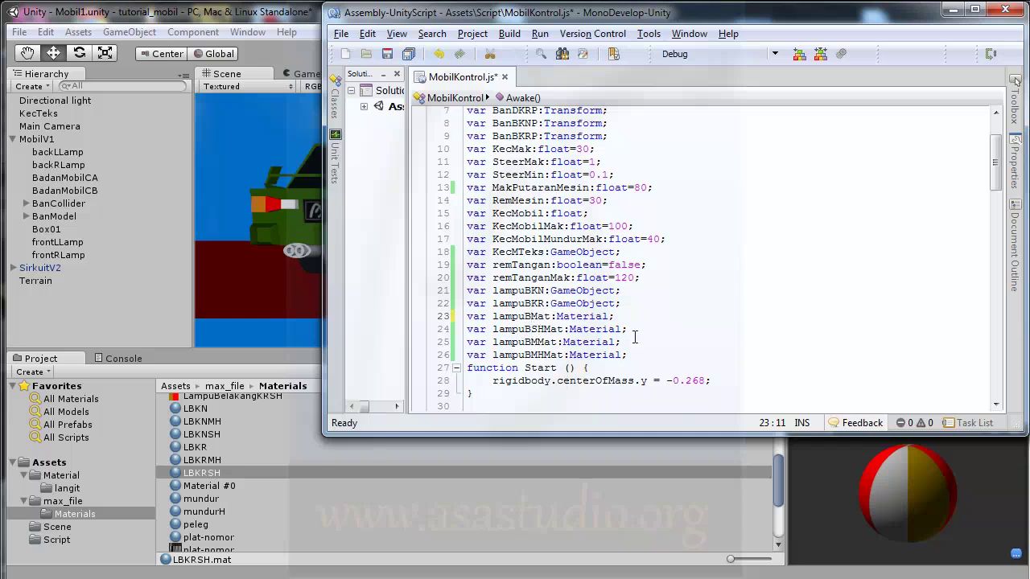
{"action": "left_click_drag", "start_coordinate": [634, 330], "coordinate": [640, 342]}
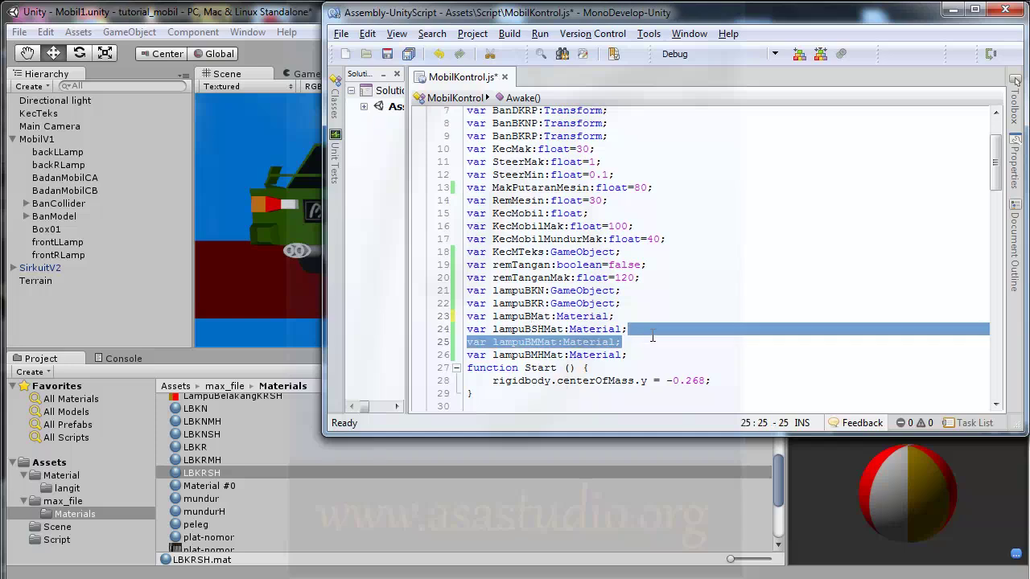
{"action": "key", "text": "BackSpace"}
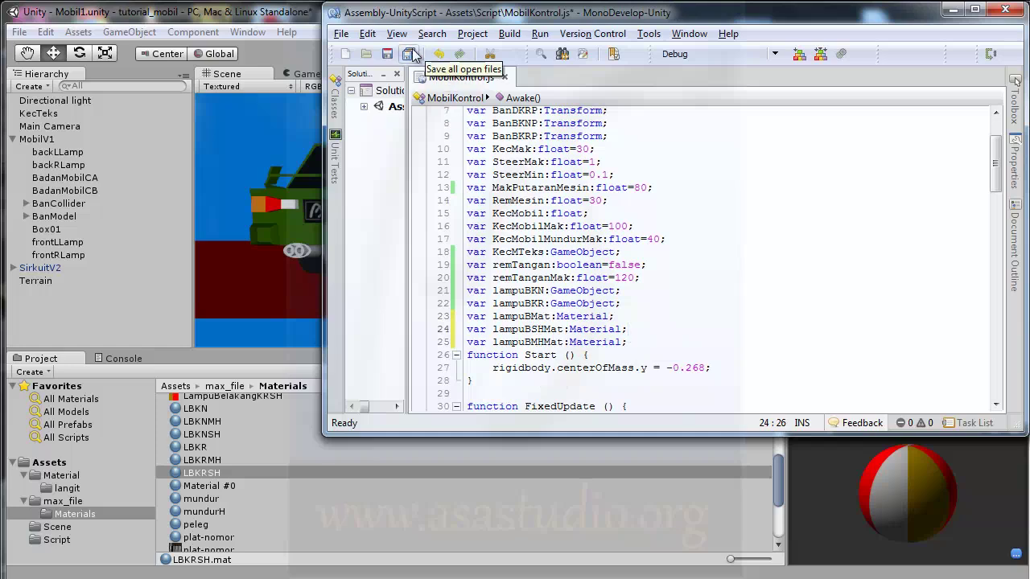
Save, then rename the declarations to lampuBKNMat, lampuBKNSHMat and lampuBKNMHMat.
{"action": "left_click", "coordinate": [412, 51]}
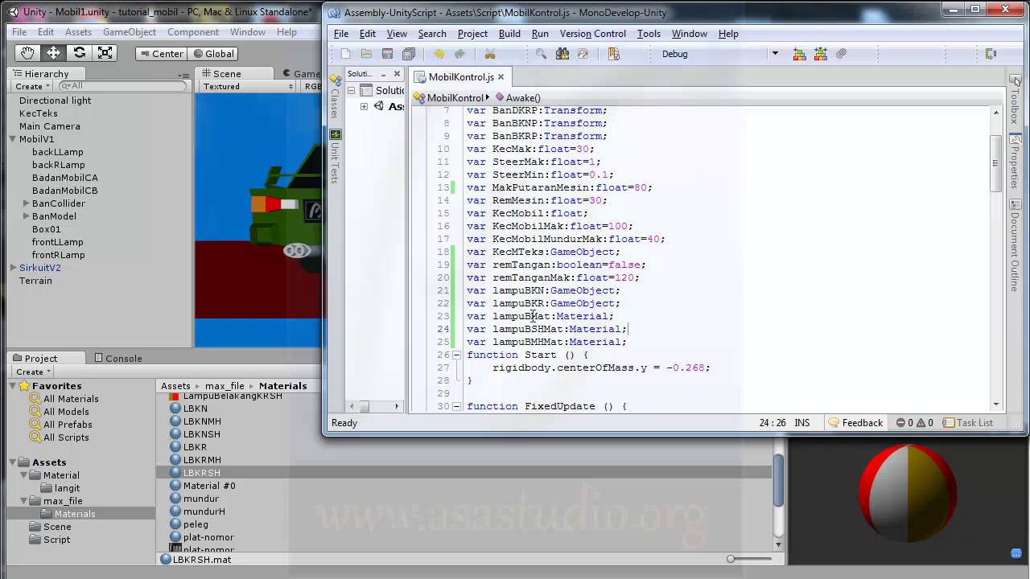
{"action": "left_click", "coordinate": [533, 317]}
{"action": "type", "text": "KN"}
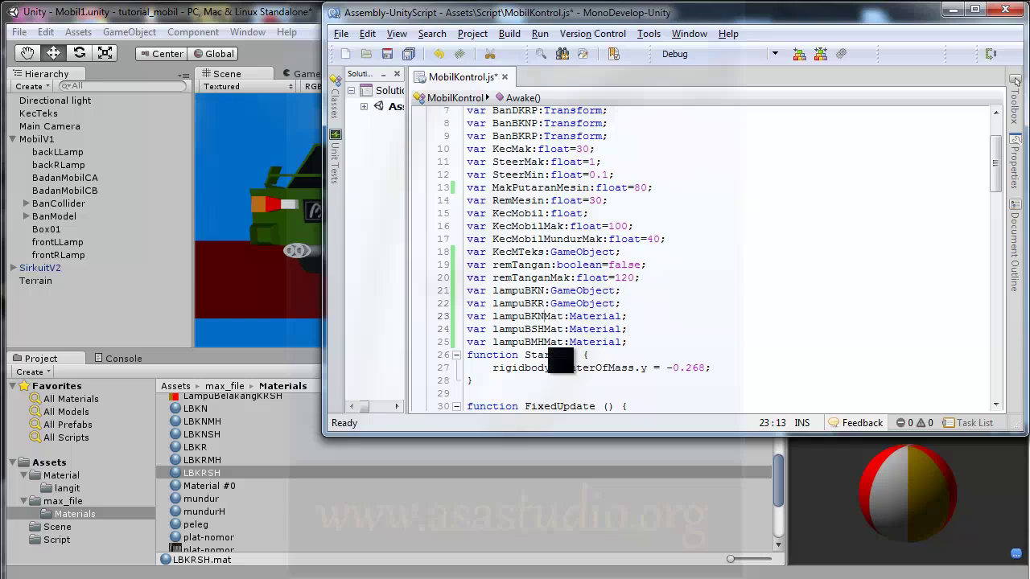
{"action": "left_click", "coordinate": [544, 329]}
{"action": "type", "text": "KN"}
{"action": "left_click", "coordinate": [538, 342]}
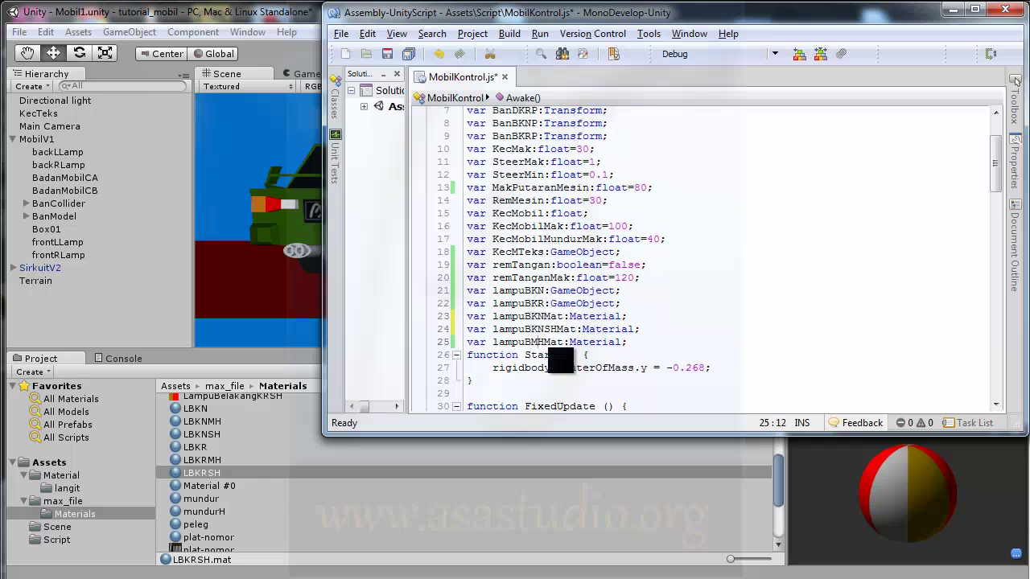
{"action": "type", "text": "KN"}
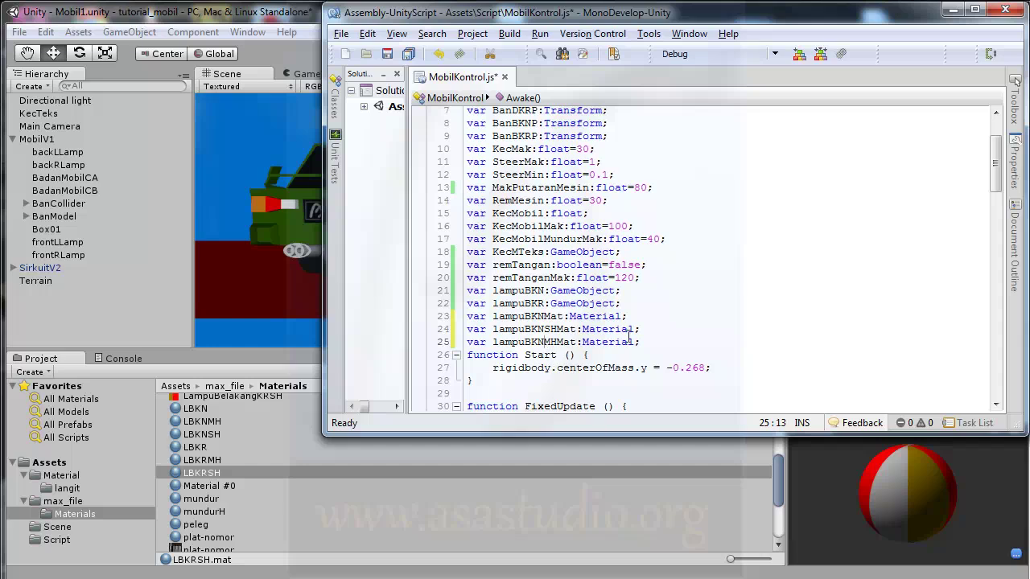
Copy the three KN material declarations and paste a second set below line 25.
{"action": "left_click_drag", "start_coordinate": [648, 342], "coordinate": [652, 302]}
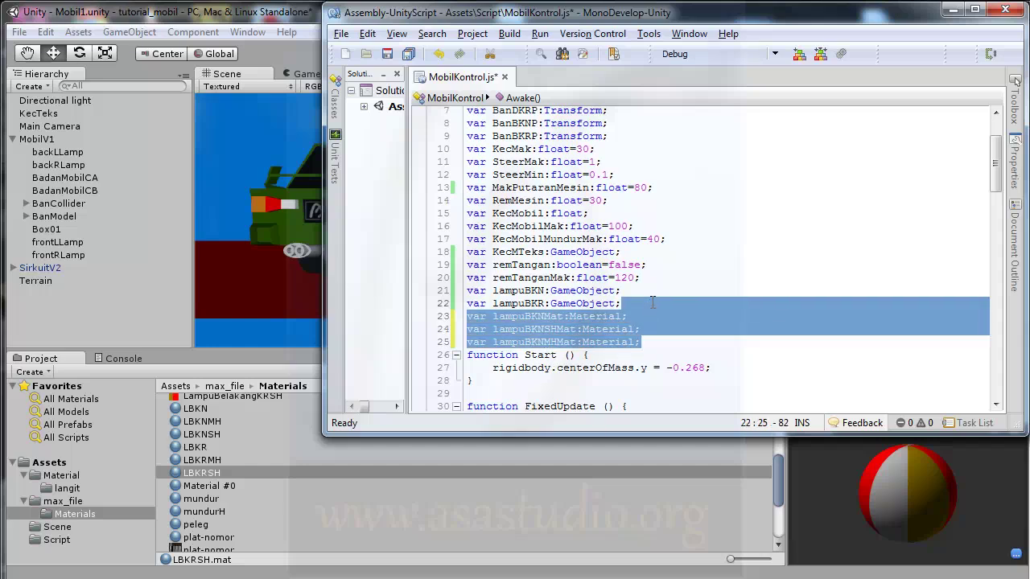
{"action": "key", "text": "ctrl+c"}
{"action": "left_click", "coordinate": [650, 342]}
{"action": "key", "text": "ctrl+v"}
Change N to R in the pasted names for lampuBKRMat, lampuBKRSHMat and lampuBKRMHMat.
{"action": "left_click", "coordinate": [537, 355]}
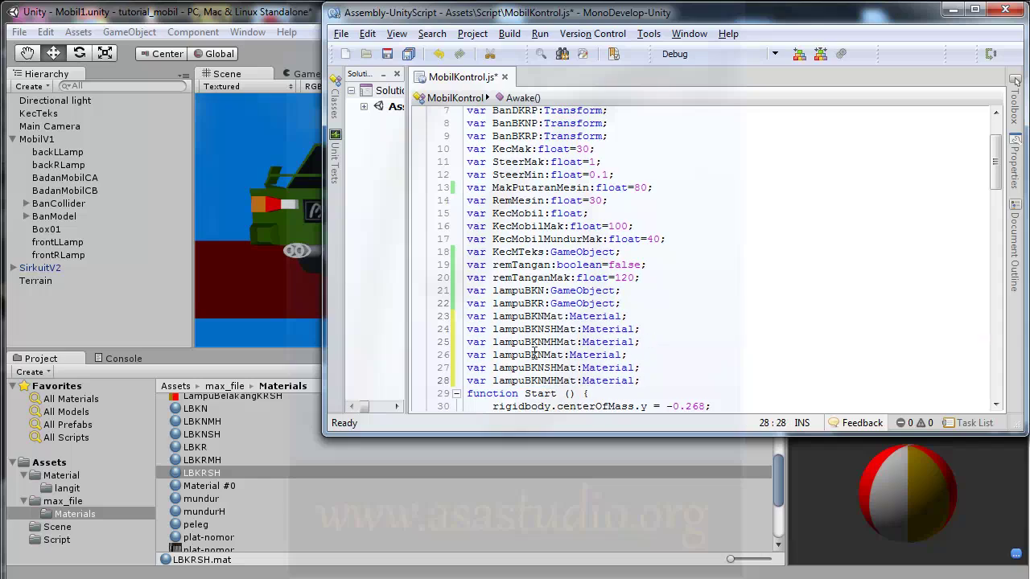
{"action": "key", "text": "shift+Right"}
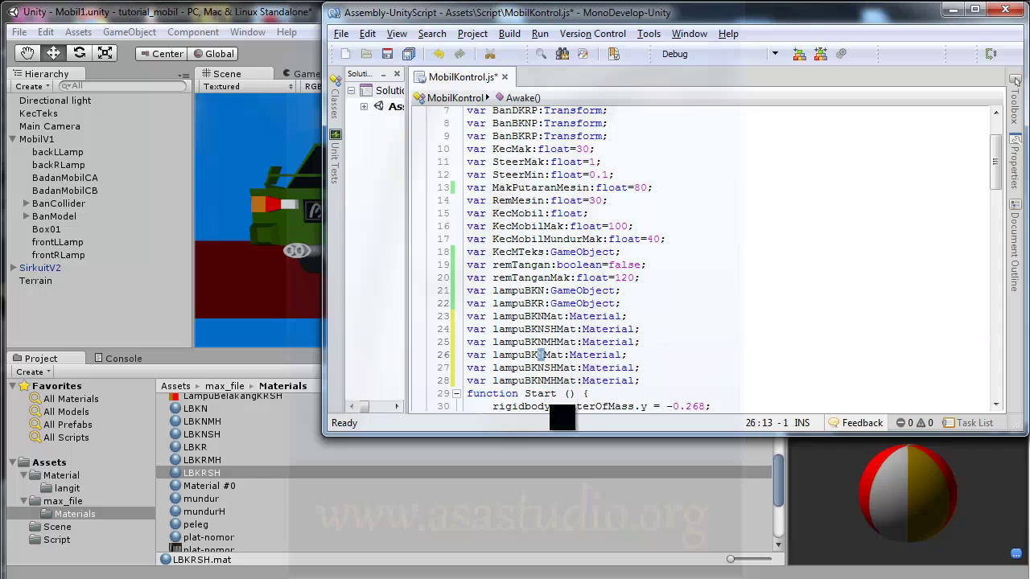
{"action": "type", "text": "R"}
{"action": "key", "text": "Down"}
{"action": "key", "text": "shift+Left"}
{"action": "type", "text": "R"}
{"action": "key", "text": "Down"}
{"action": "key", "text": "shift+Left"}
Save the six new material declarations in MobilKontrol.js and return to Unity.
{"action": "type", "text": "R"}
{"action": "left_click", "coordinate": [408, 53]}
{"action": "left_click", "coordinate": [311, 19]}
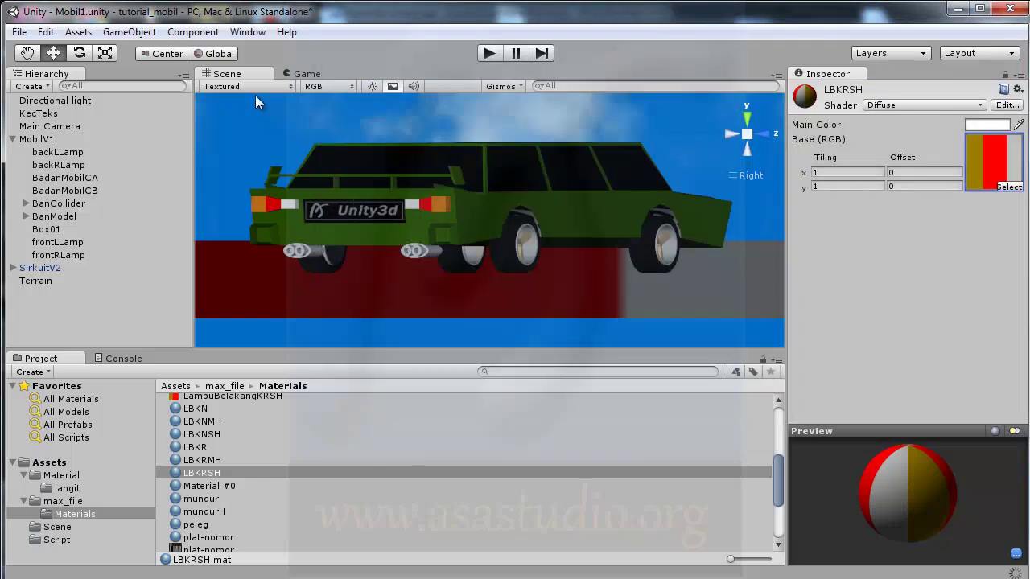
With MobilV1 selected, open MobilKontrol.js from the first unknown-identifier Console error at line 102.
{"action": "left_click", "coordinate": [42, 140]}
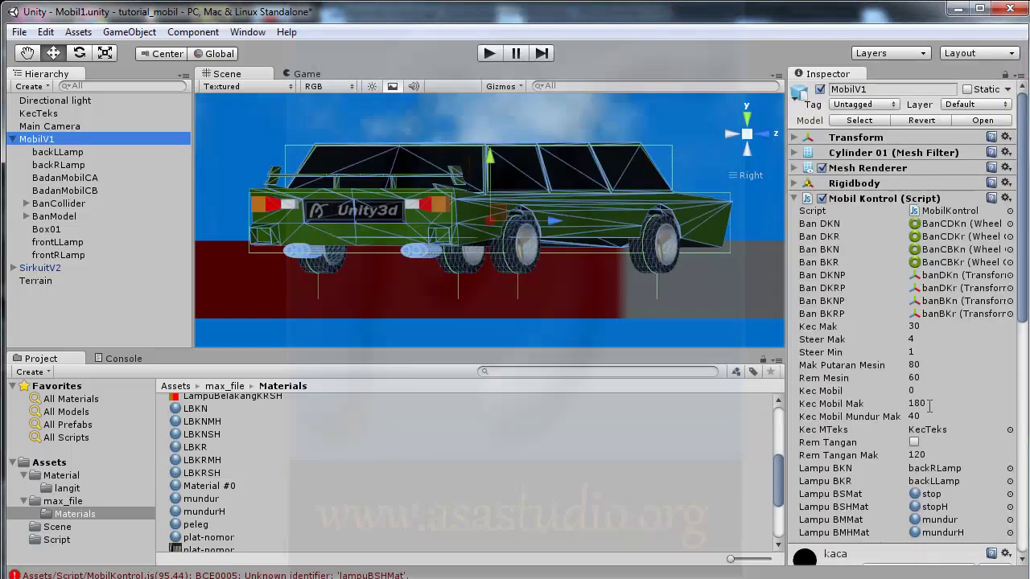
{"action": "left_click_drag", "start_coordinate": [1024, 316], "coordinate": [1025, 392]}
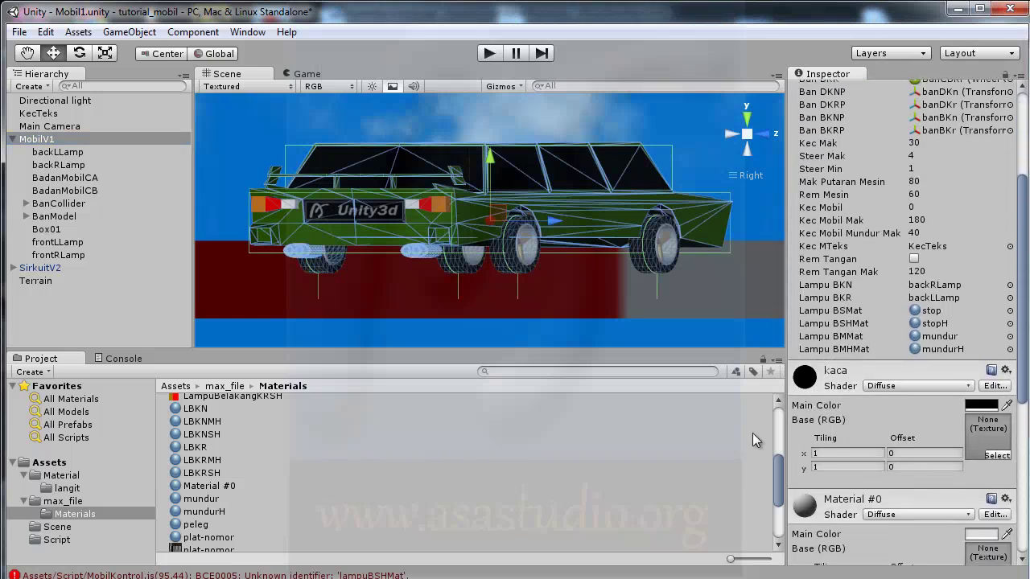
{"action": "left_click", "coordinate": [129, 359]}
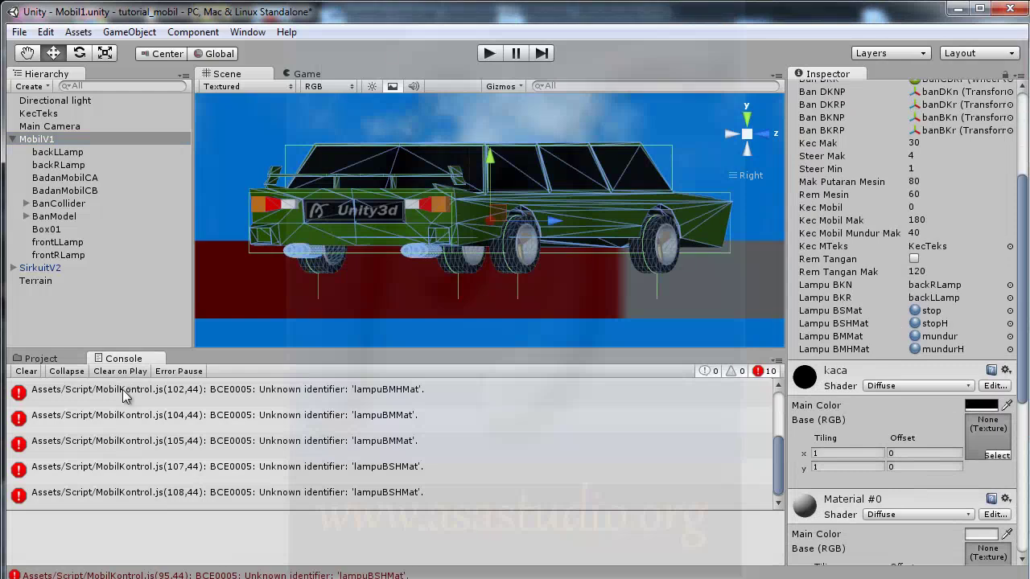
{"action": "left_click", "coordinate": [125, 393]}
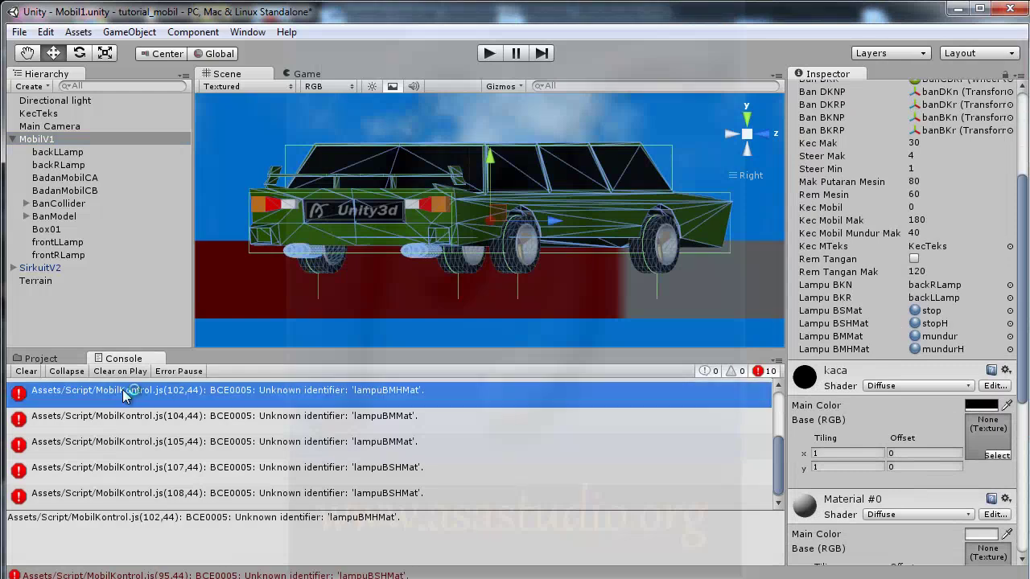
{"action": "double_click", "coordinate": [122, 389]}
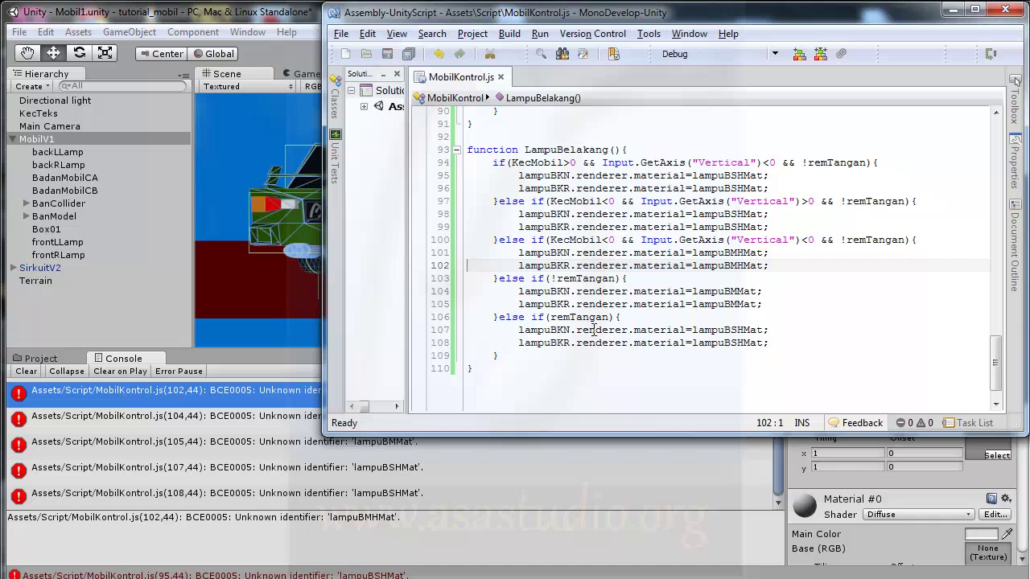
Wrap LampuBelakang's body from line 94 to 109 in /* */, save, and return to Unity.
{"action": "left_click", "coordinate": [519, 253]}
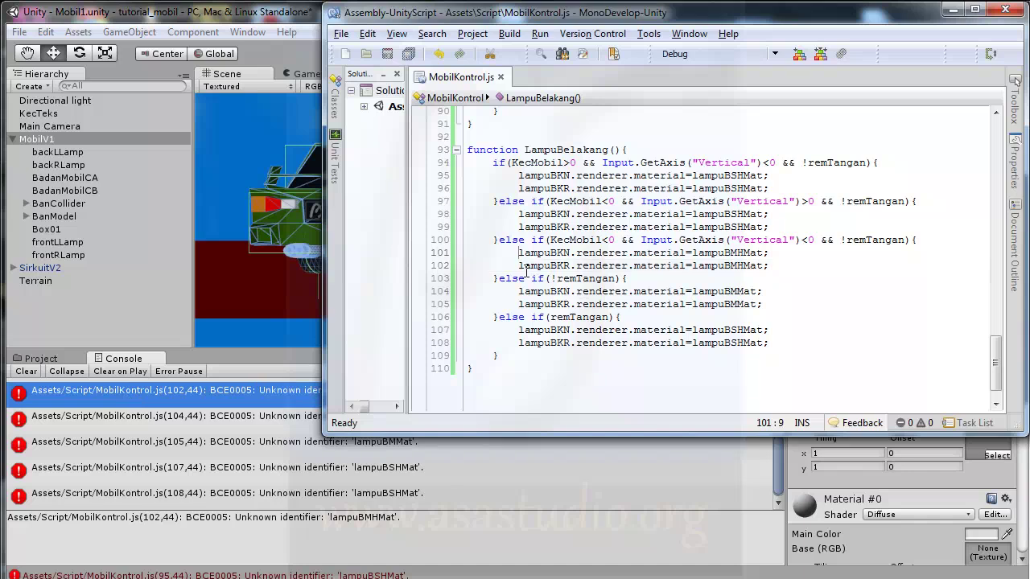
{"action": "left_click", "coordinate": [493, 164]}
{"action": "type", "text": "/*"}
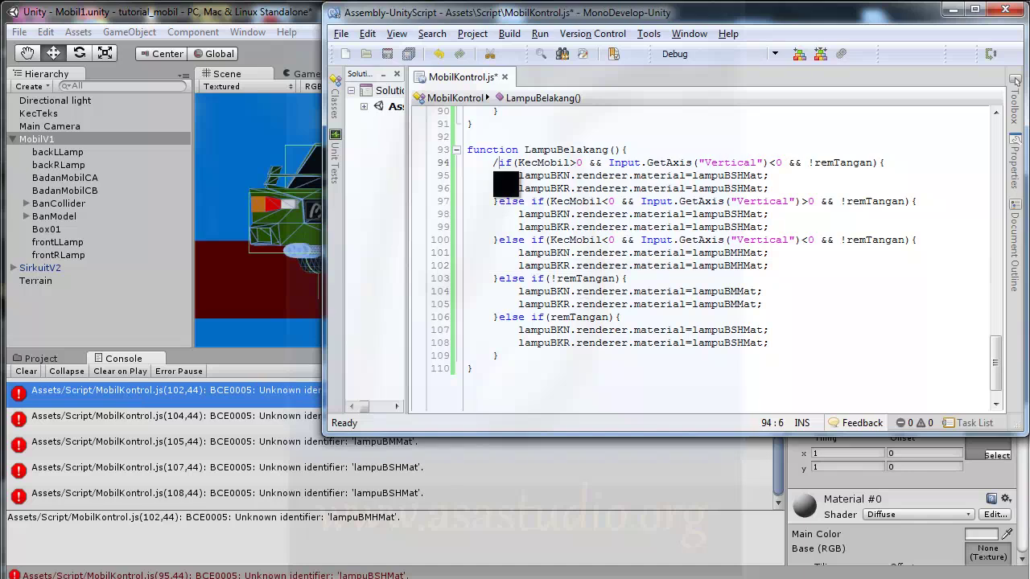
{"action": "left_click", "coordinate": [517, 357]}
{"action": "type", "text": "*/"}
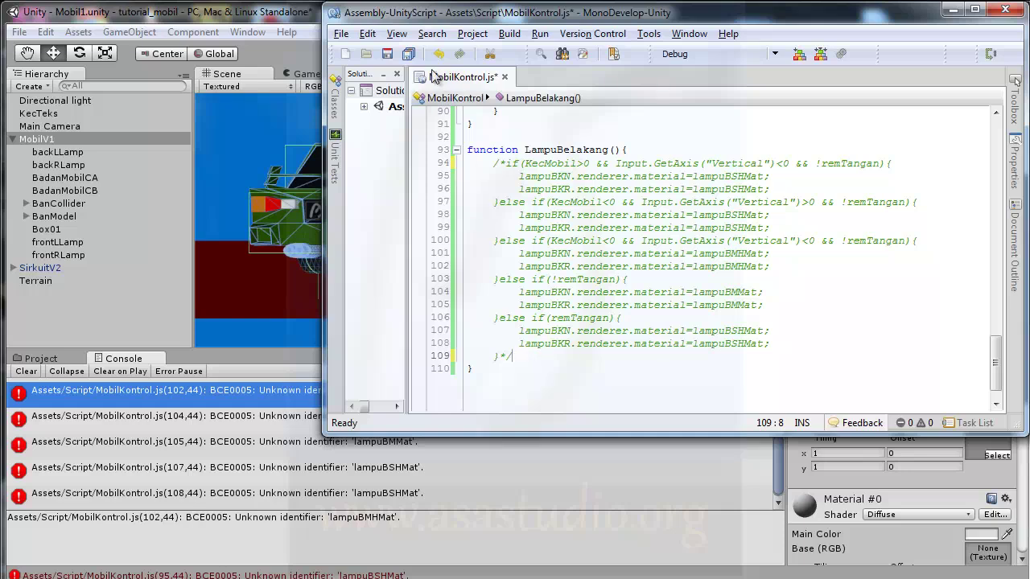
{"action": "left_click", "coordinate": [408, 53]}
{"action": "left_click", "coordinate": [186, 420]}
{"action": "left_click", "coordinate": [186, 419]}
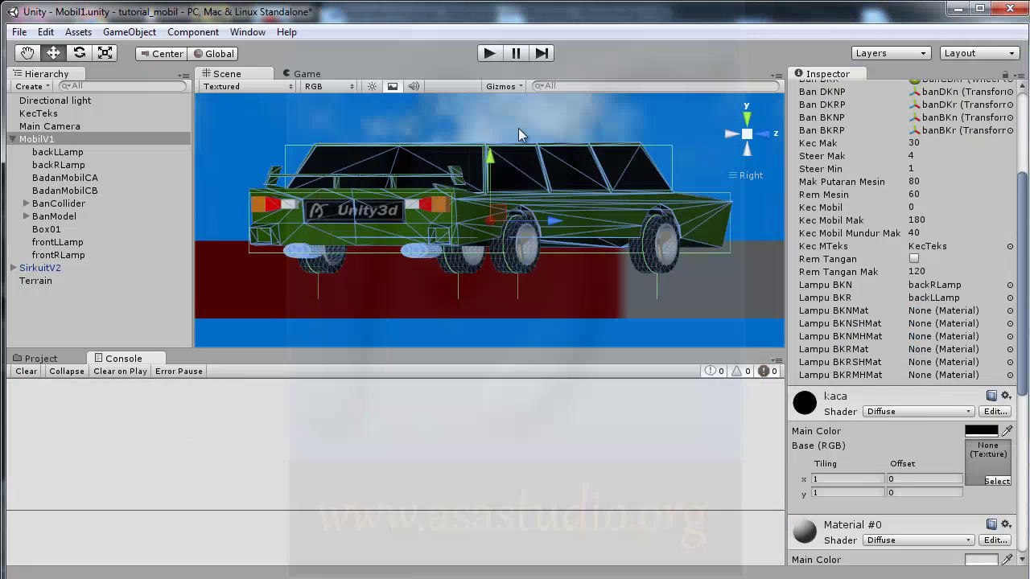
Review backLLamp's mundur material and the stop material's Diffuse shader, then reselect backLLamp.
{"action": "left_click", "coordinate": [53, 154]}
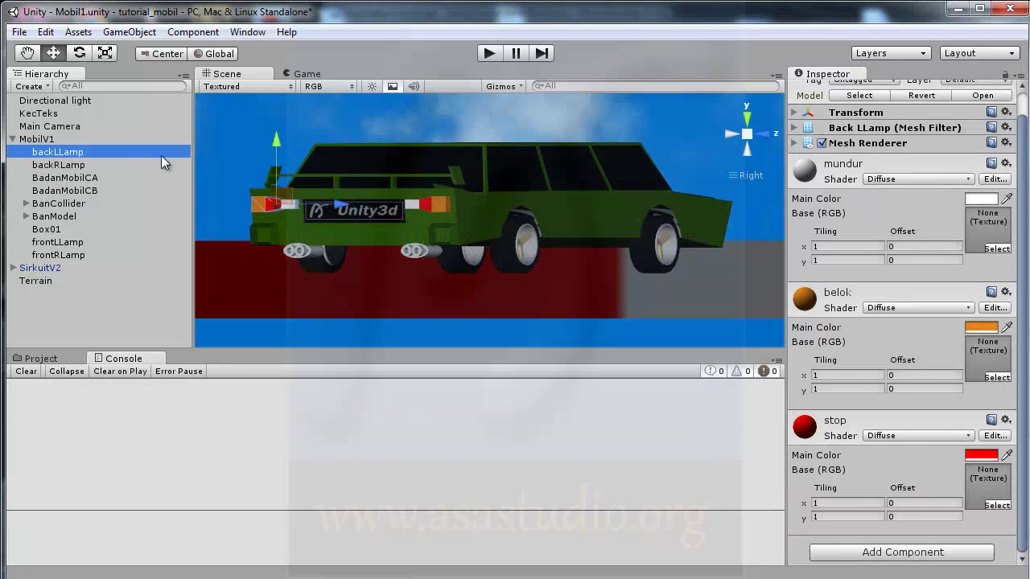
{"action": "left_click", "coordinate": [1008, 165]}
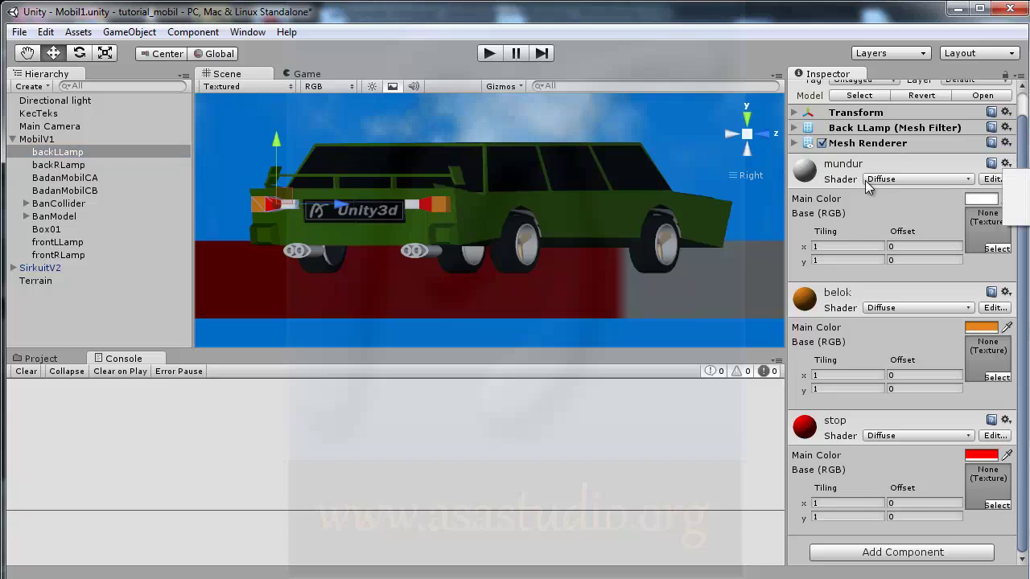
{"action": "left_click", "coordinate": [909, 204]}
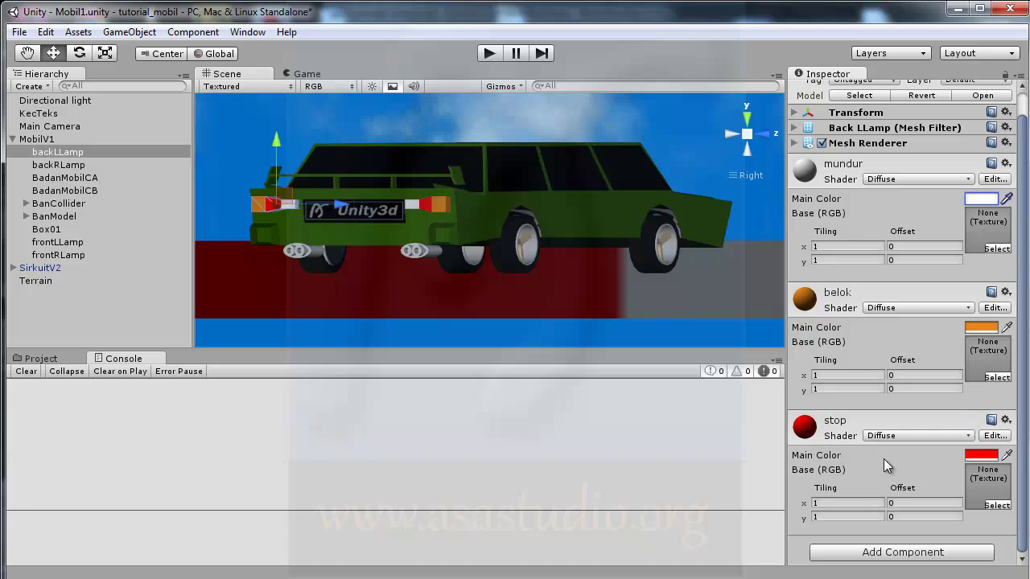
{"action": "right_click", "coordinate": [844, 425]}
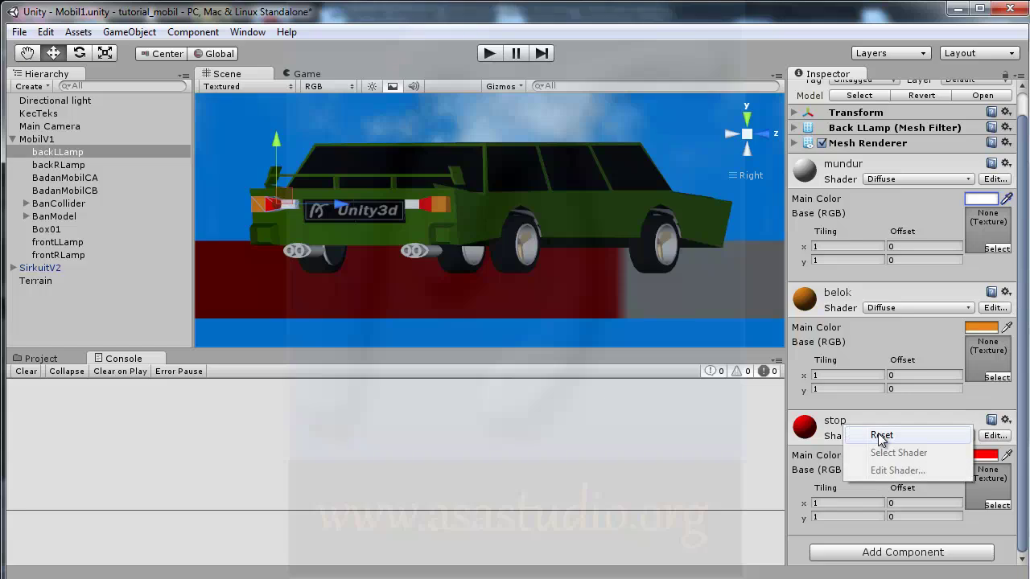
{"action": "left_click", "coordinate": [989, 435]}
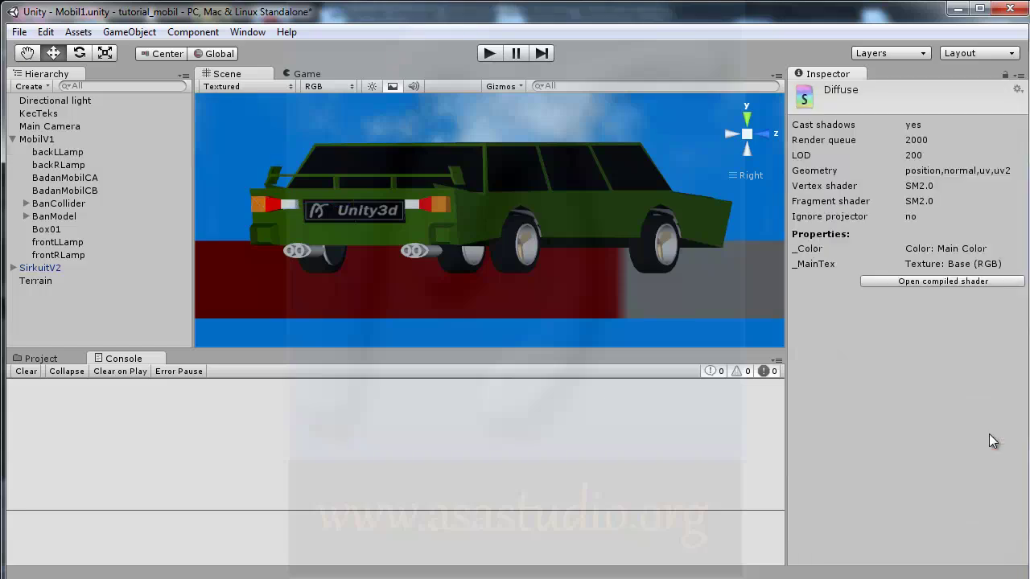
{"action": "left_click", "coordinate": [57, 154]}
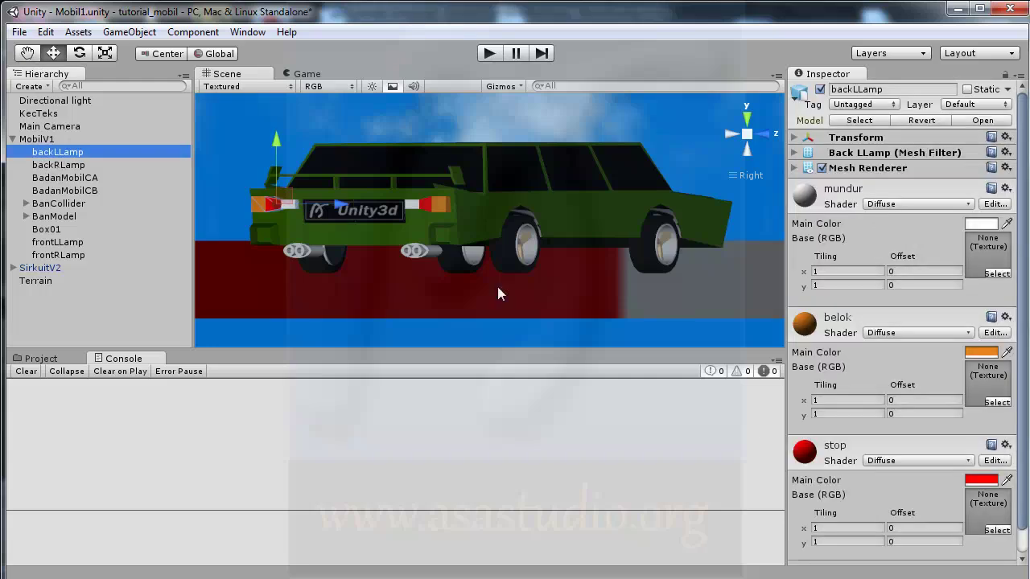
Drag LBKR from max_file/Materials onto backLLamp's Mesh Renderer materials and start Play mode.
{"action": "left_click", "coordinate": [45, 363]}
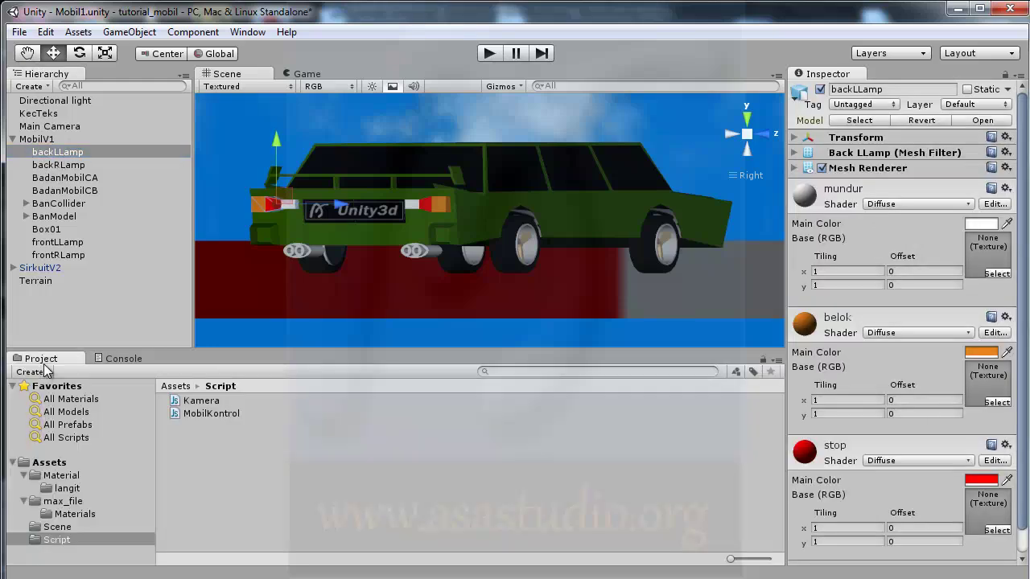
{"action": "left_click", "coordinate": [57, 516]}
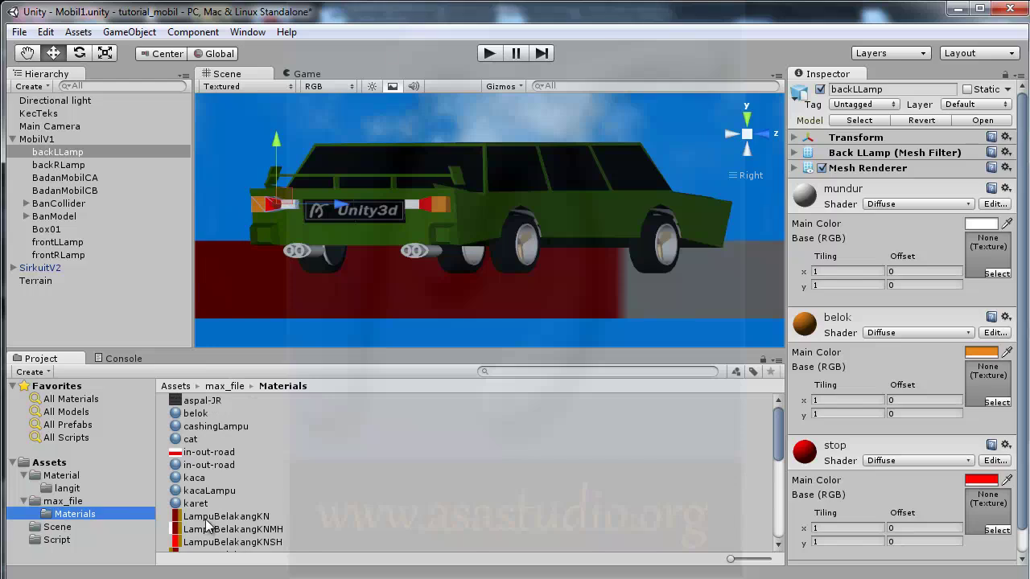
{"action": "left_click_drag", "start_coordinate": [778, 447], "coordinate": [781, 490]}
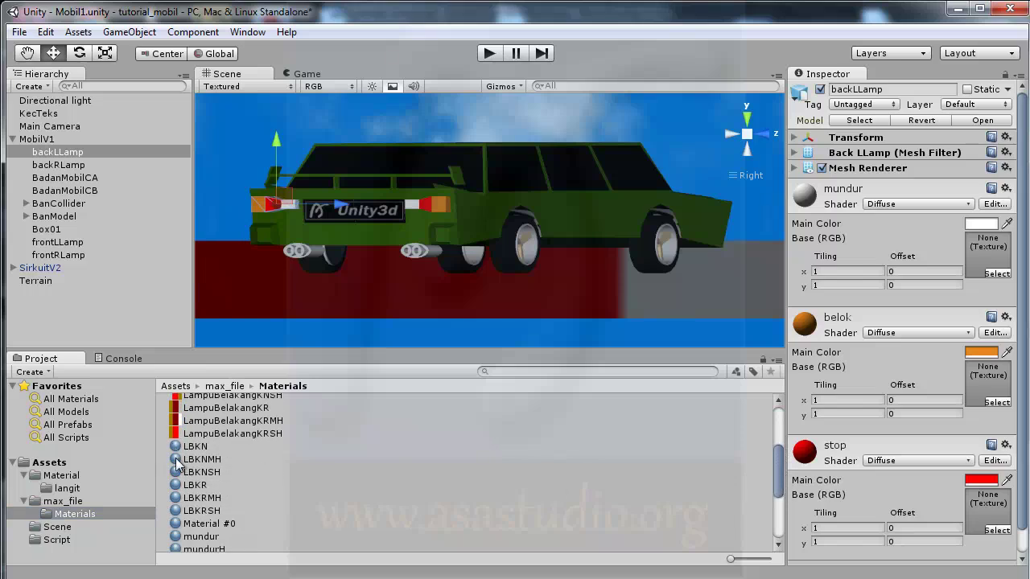
{"action": "left_click_drag", "start_coordinate": [179, 489], "coordinate": [822, 499]}
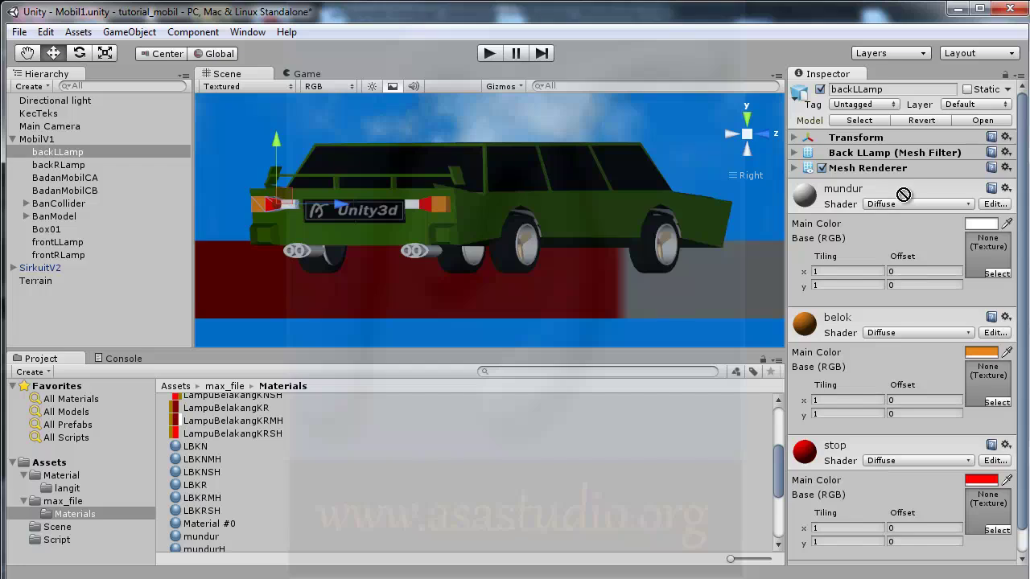
{"action": "scroll", "coordinate": [966, 526], "scroll_direction": "down", "scroll_amount": 2}
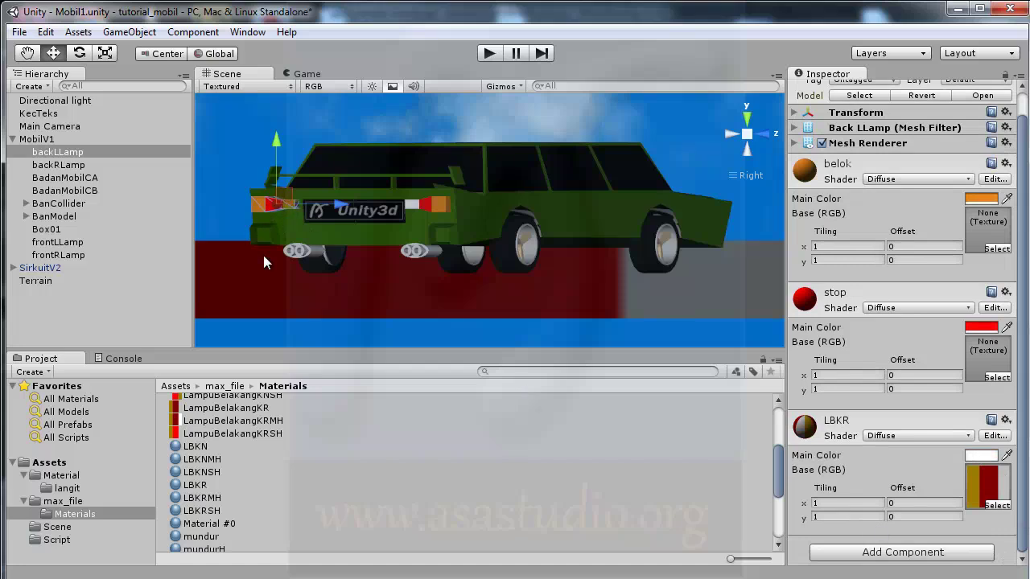
{"action": "left_click", "coordinate": [488, 54]}
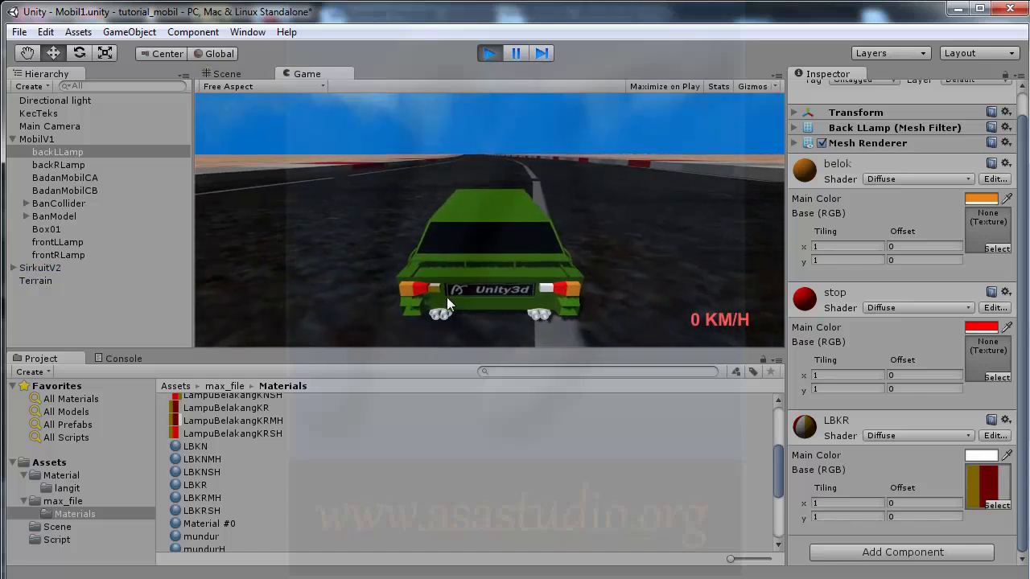
After stopping Play, give backRLamp the LBKN material in place of mundur and do a short play test.
{"action": "left_click", "coordinate": [491, 53]}
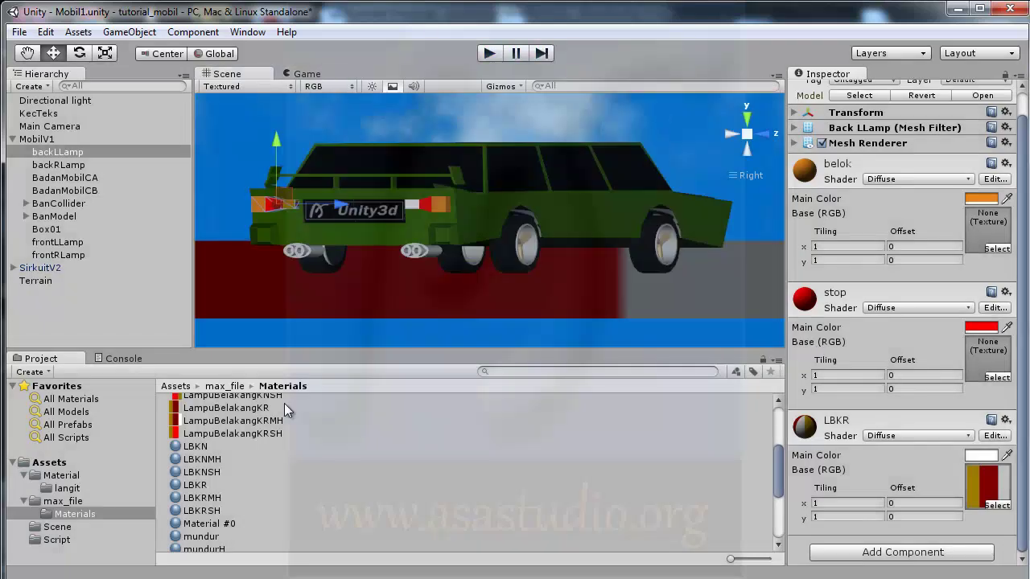
{"action": "left_click", "coordinate": [56, 166]}
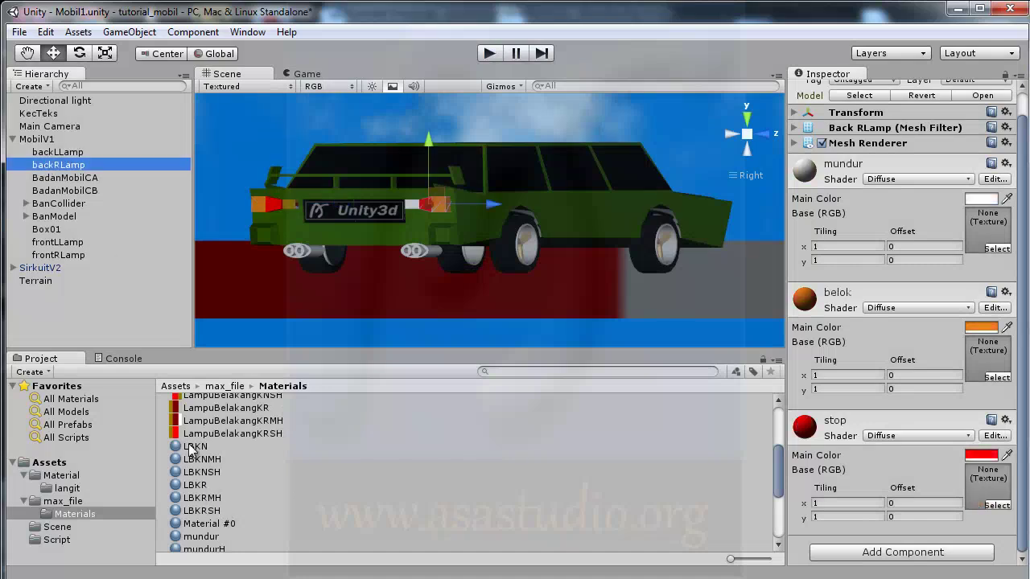
{"action": "mouse_move", "coordinate": [193, 450]}
{"action": "left_mouse_down"}
{"action": "mouse_move", "coordinate": [1010, 553]}
{"action": "mouse_move", "coordinate": [828, 169]}
{"action": "left_mouse_up"}
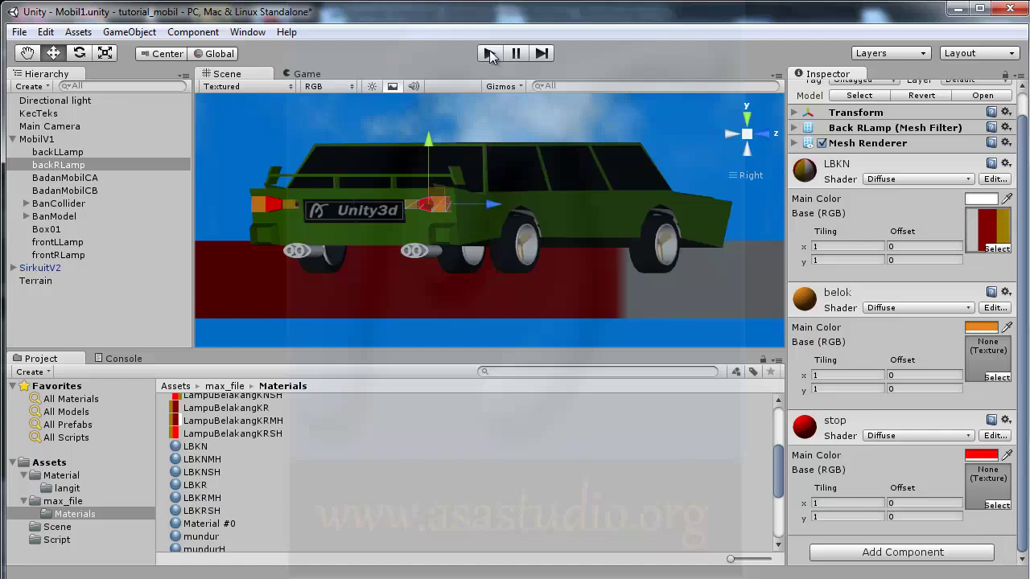
{"action": "left_click", "coordinate": [490, 51]}
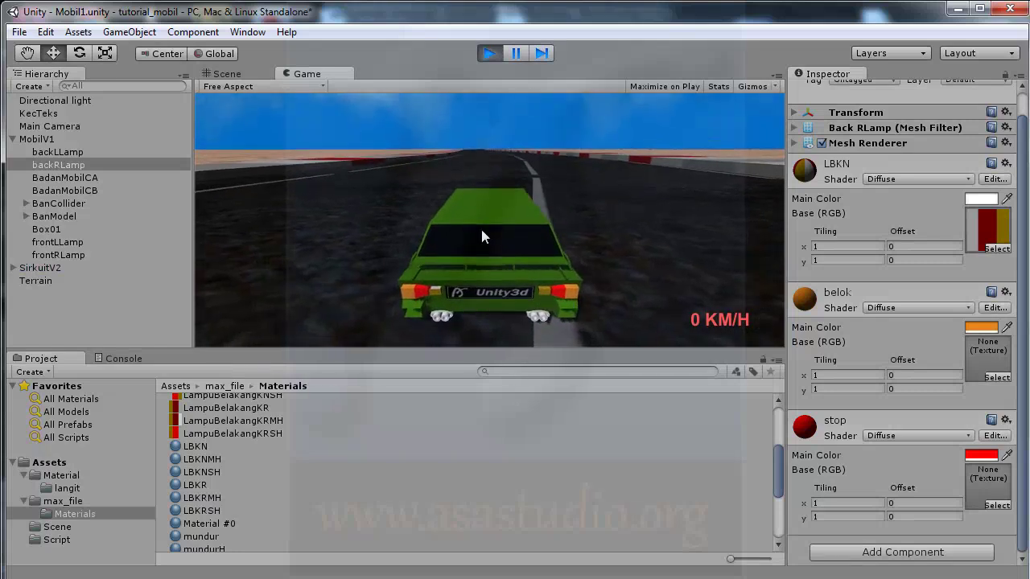
{"action": "left_click", "coordinate": [493, 51]}
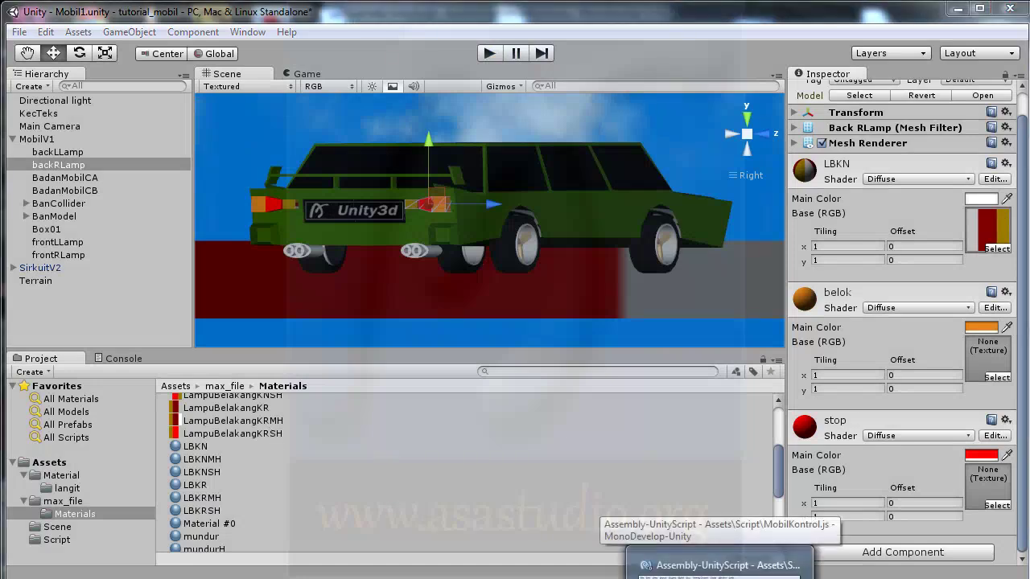
{"action": "left_click", "coordinate": [716, 563]}
{"action": "left_click_drag", "start_coordinate": [506, 165], "coordinate": [494, 165]}
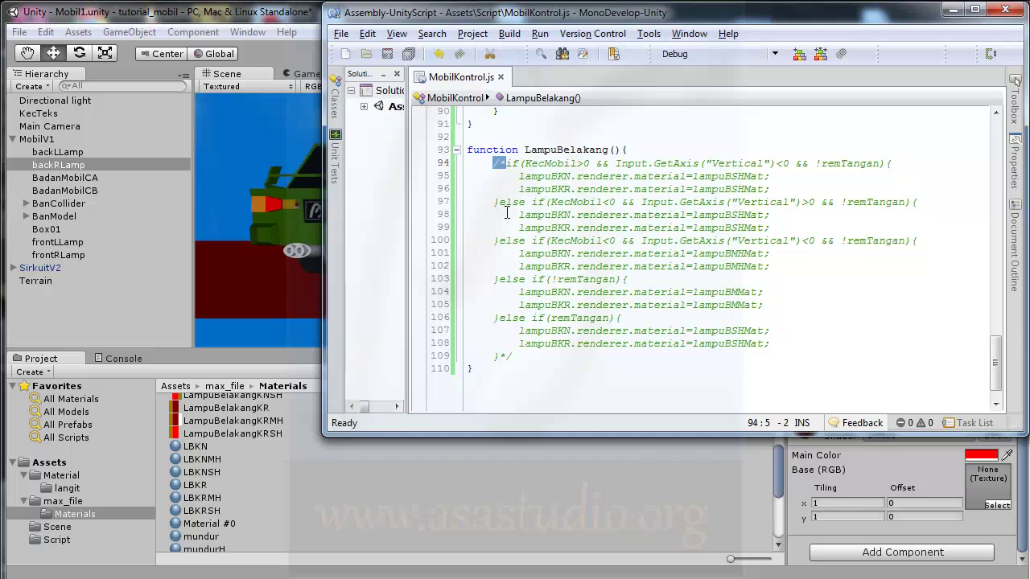
{"action": "key", "text": "alt+Tab"}
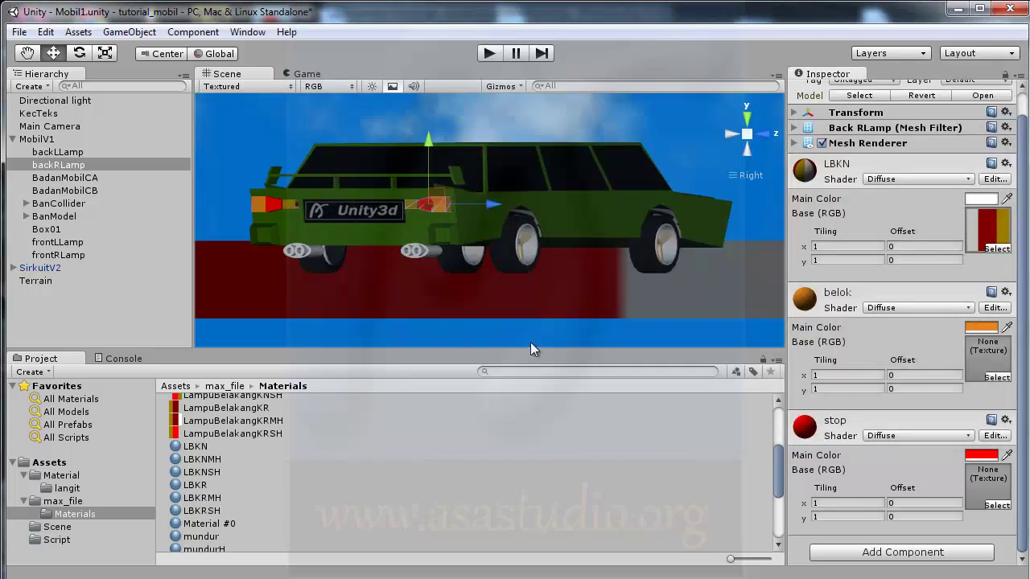
On MobilV1's Mobil Kontrol script, assign LBKN, LBKNSH and LBKNMH to Lampu BKNMat, BKNSHMat and BKNMHMat.
{"action": "left_click", "coordinate": [47, 140]}
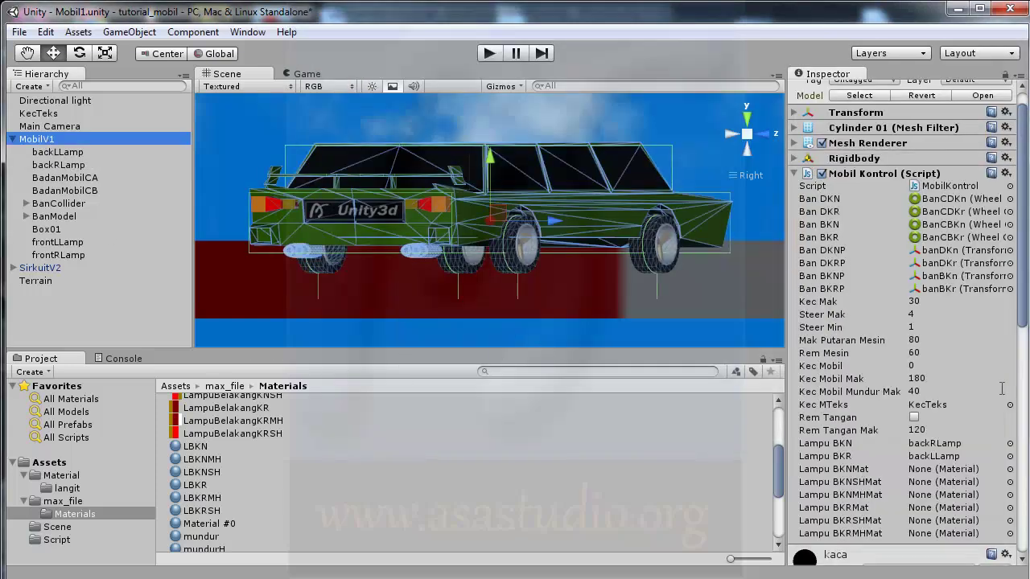
{"action": "left_click_drag", "start_coordinate": [1023, 320], "coordinate": [1024, 366]}
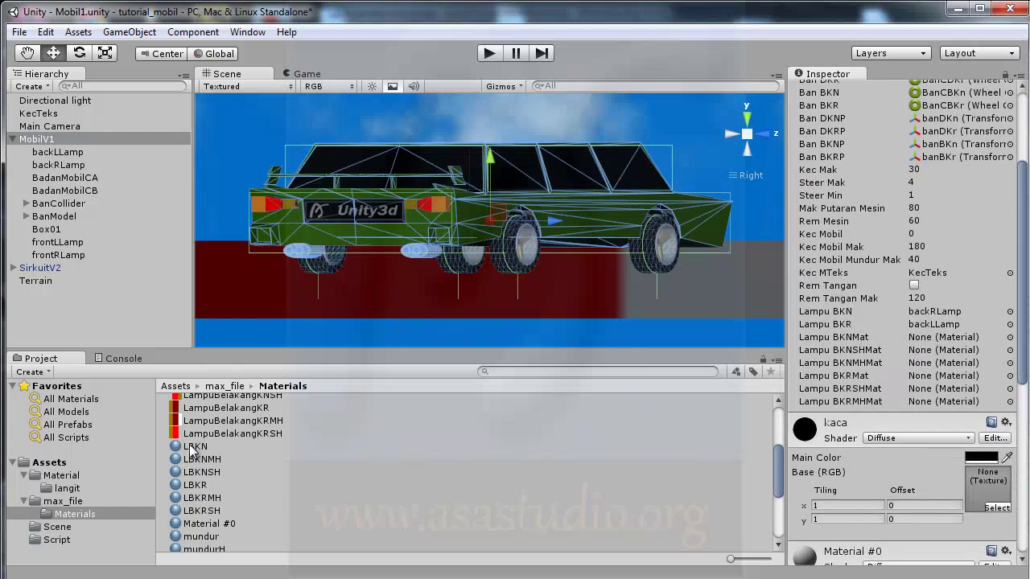
{"action": "mouse_move", "coordinate": [191, 451]}
{"action": "left_mouse_down"}
{"action": "mouse_move", "coordinate": [836, 310]}
{"action": "mouse_move", "coordinate": [836, 344]}
{"action": "left_mouse_up"}
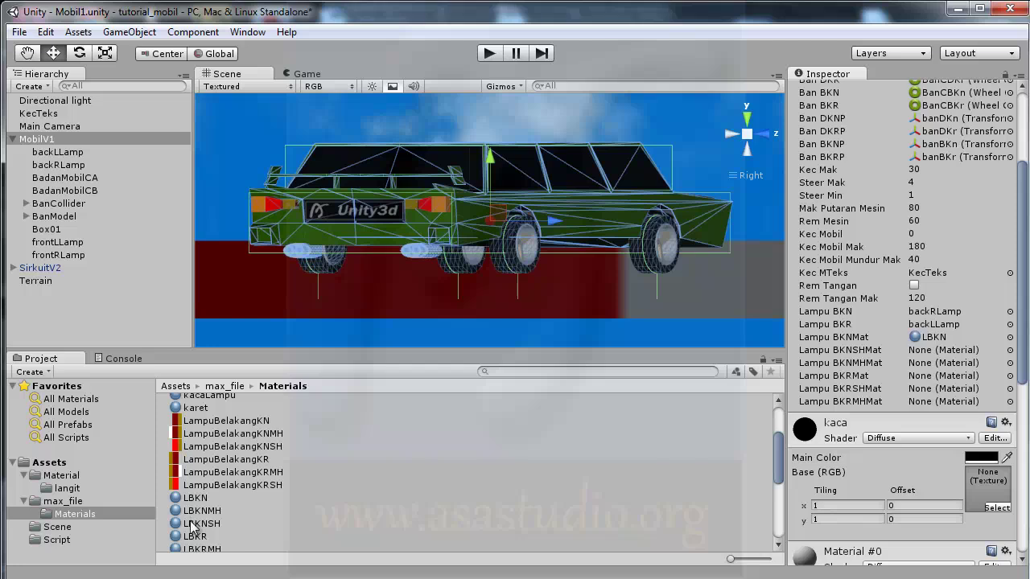
{"action": "left_click_drag", "start_coordinate": [194, 525], "coordinate": [844, 358]}
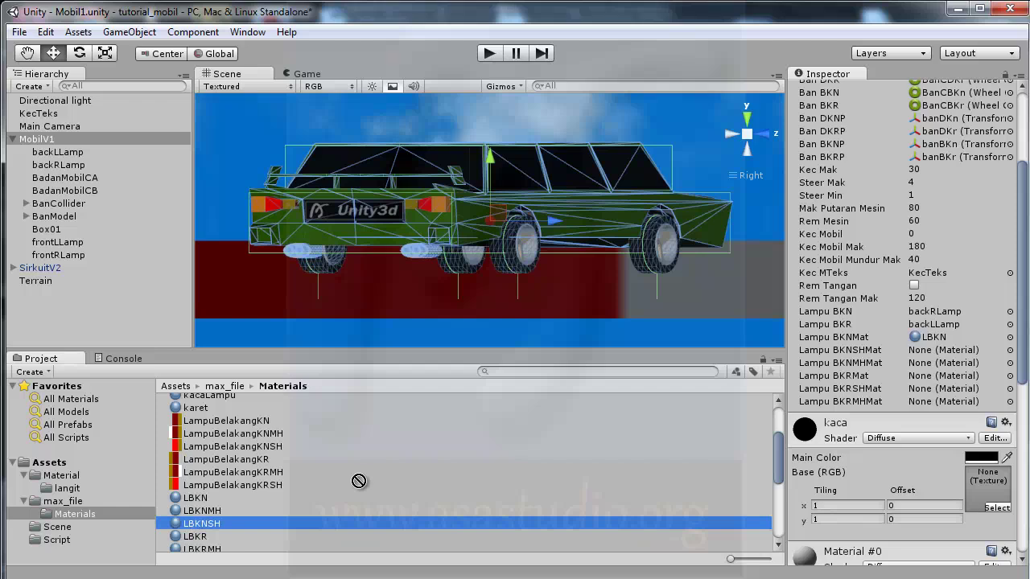
{"action": "left_click_drag", "start_coordinate": [843, 358], "coordinate": [845, 362]}
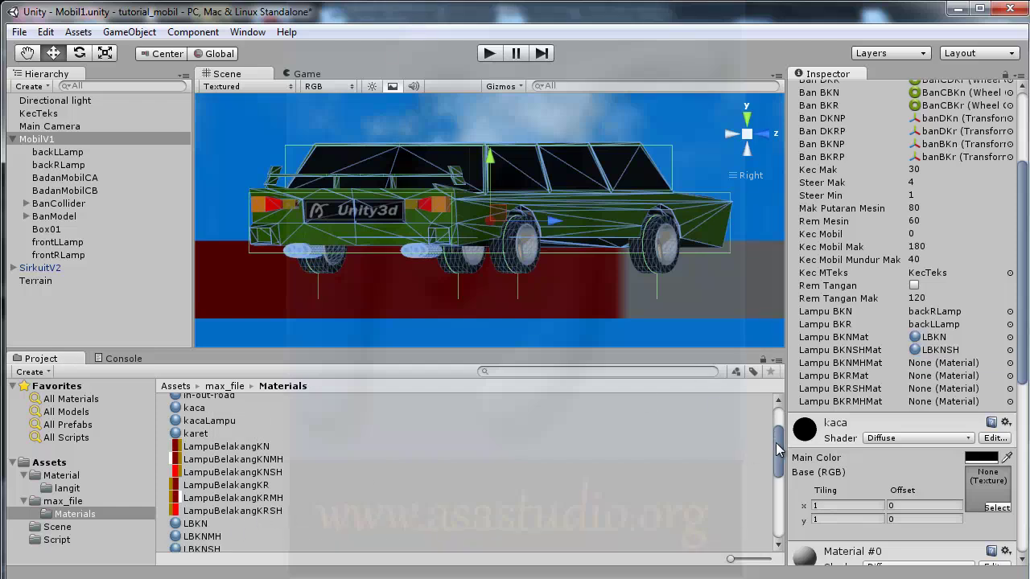
{"action": "left_click_drag", "start_coordinate": [779, 449], "coordinate": [779, 468]}
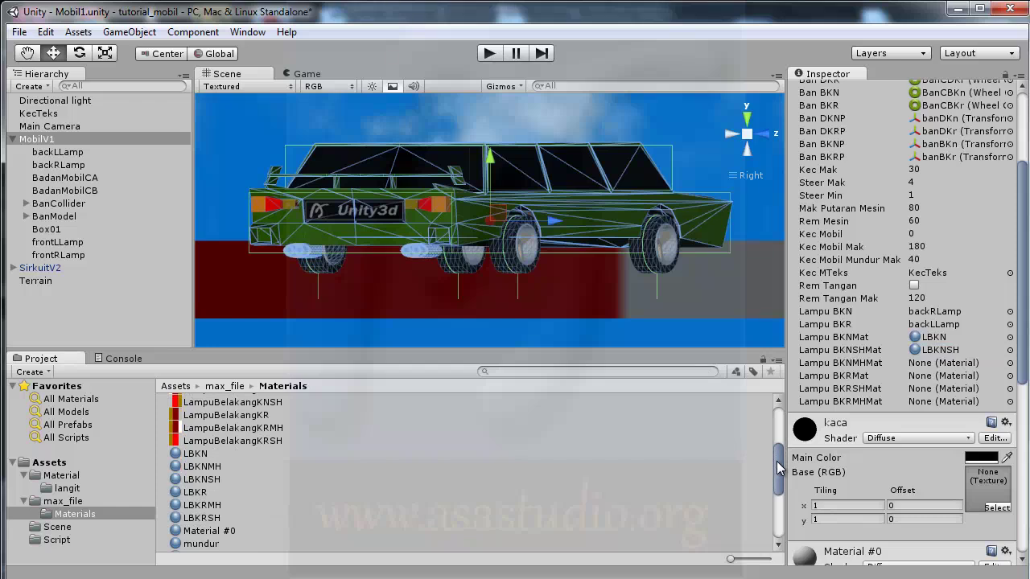
{"action": "left_click_drag", "start_coordinate": [211, 468], "coordinate": [845, 363]}
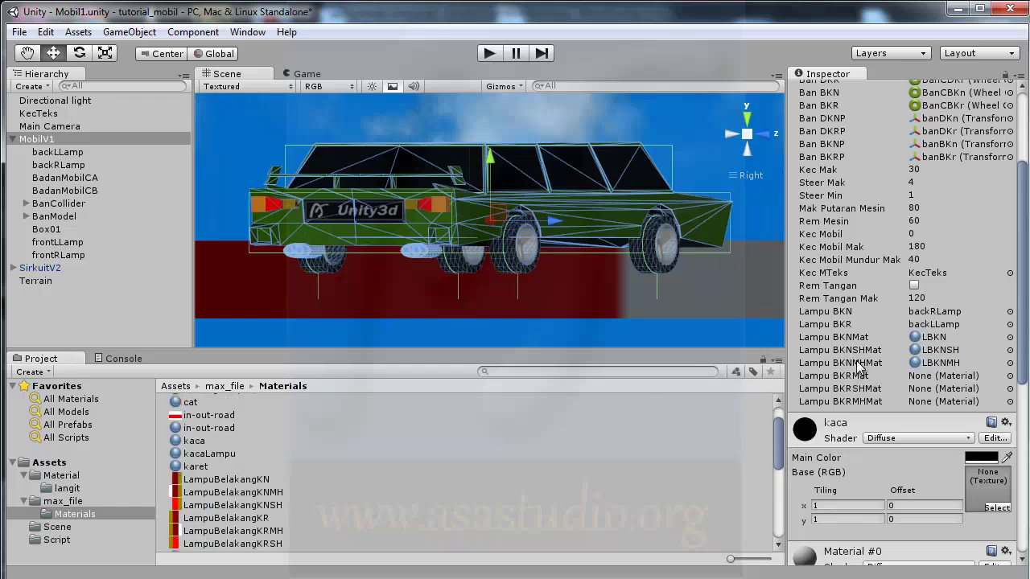
Drag LBKR, LBKRMH and LBKRSH into the Lampu BKRMat, BKRMHMat and BKRSHMat slots.
{"action": "left_click_drag", "start_coordinate": [779, 447], "coordinate": [785, 480]}
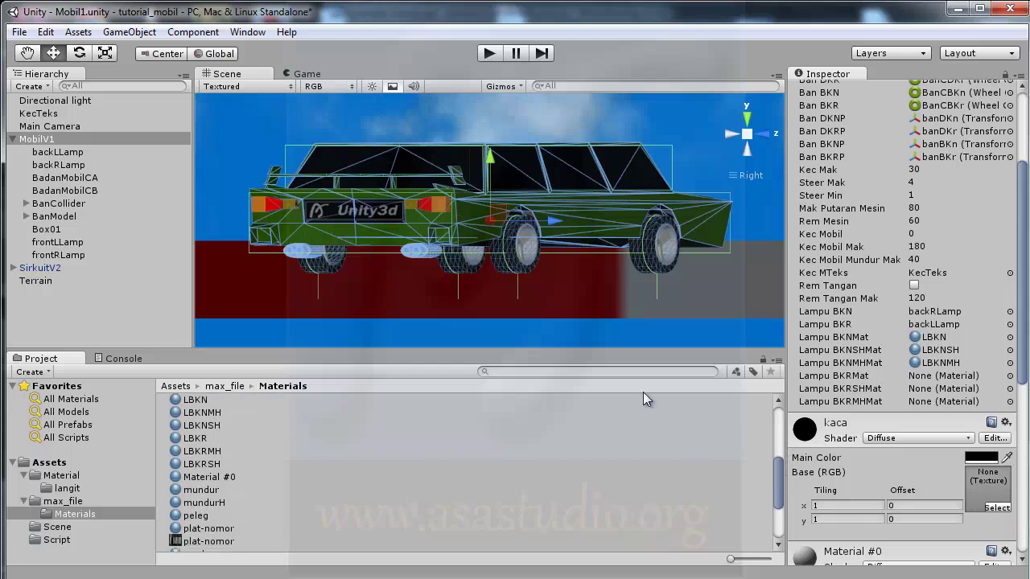
{"action": "left_click_drag", "start_coordinate": [189, 445], "coordinate": [833, 378]}
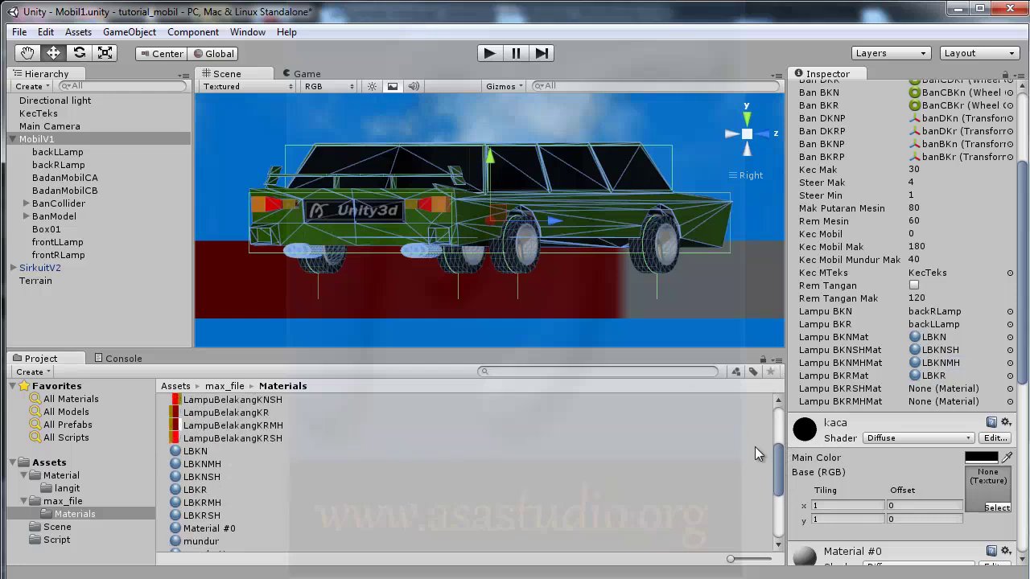
{"action": "mouse_move", "coordinate": [195, 505]}
{"action": "left_mouse_down"}
{"action": "mouse_move", "coordinate": [787, 390]}
{"action": "mouse_move", "coordinate": [842, 407]}
{"action": "left_mouse_up"}
{"action": "mouse_move", "coordinate": [778, 434]}
{"action": "left_mouse_down"}
{"action": "mouse_move", "coordinate": [780, 460]}
{"action": "mouse_move", "coordinate": [748, 488]}
{"action": "left_mouse_up"}
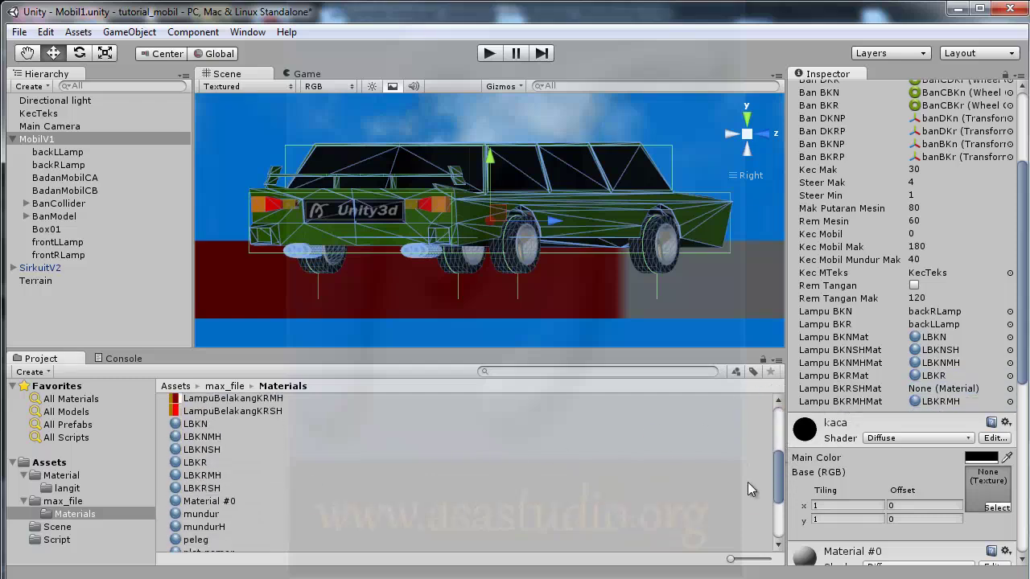
{"action": "mouse_move", "coordinate": [199, 496]}
{"action": "left_mouse_down"}
{"action": "mouse_move", "coordinate": [839, 400]}
{"action": "mouse_move", "coordinate": [849, 389]}
{"action": "left_mouse_up"}
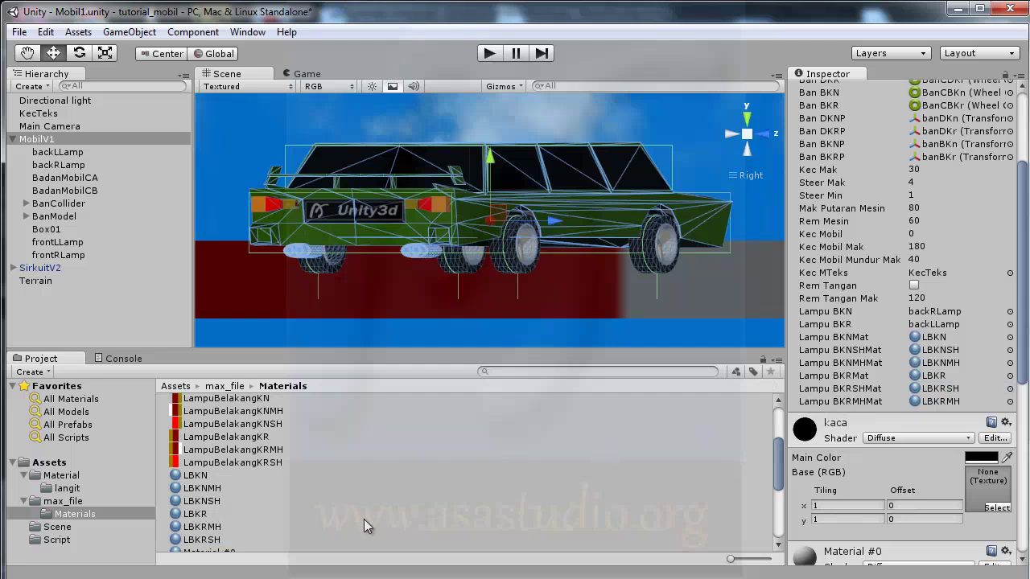
{"action": "left_click_drag", "start_coordinate": [779, 467], "coordinate": [780, 513]}
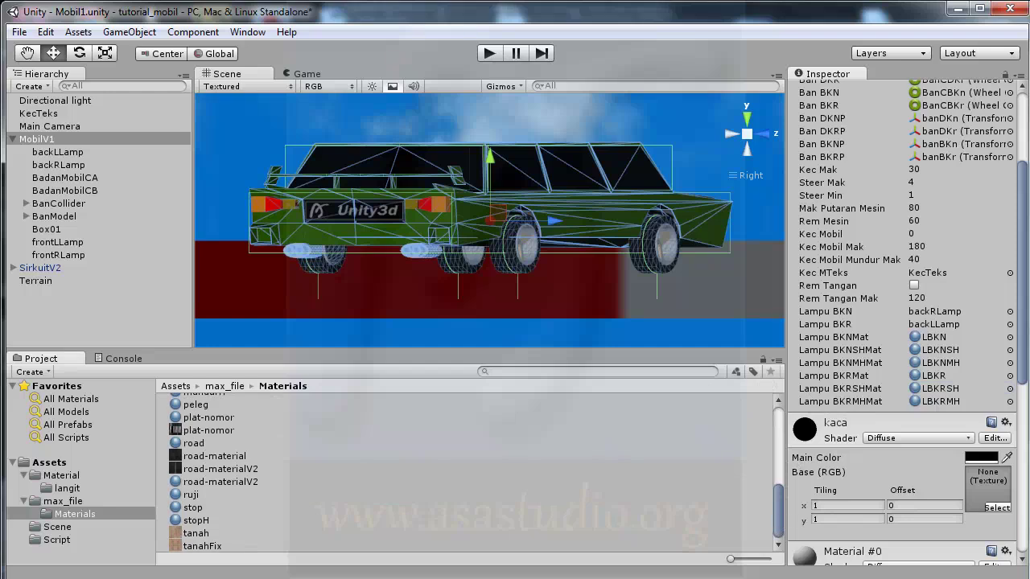